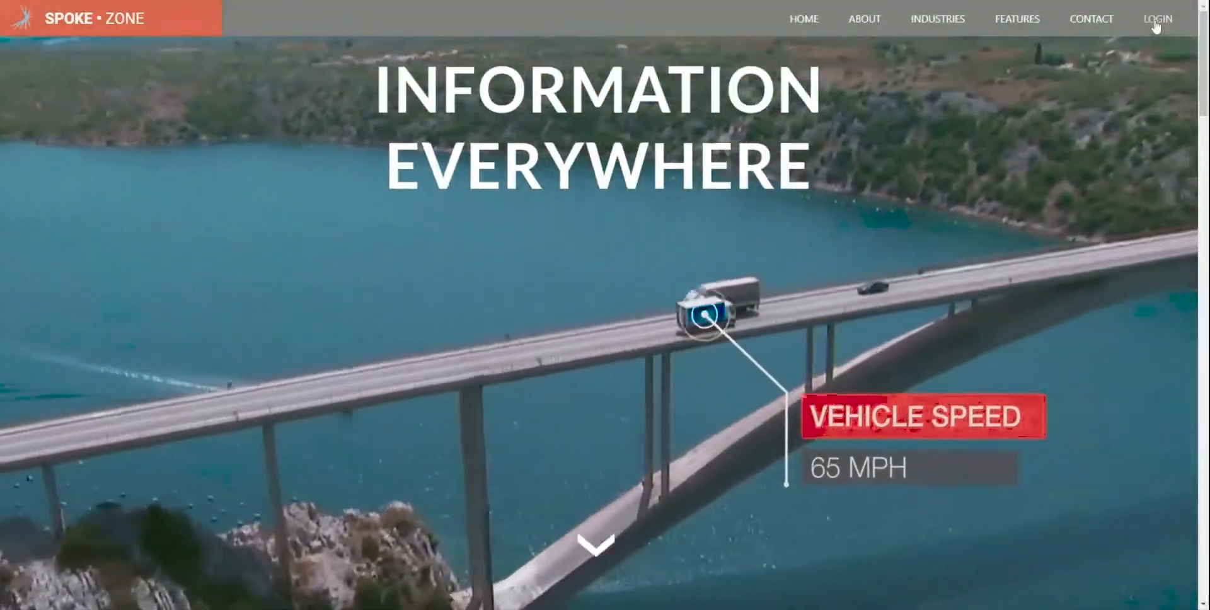
# - Go to the sign-in page from the Spoke Zone homepage LOGIN link
pyautogui.click(1157, 24)
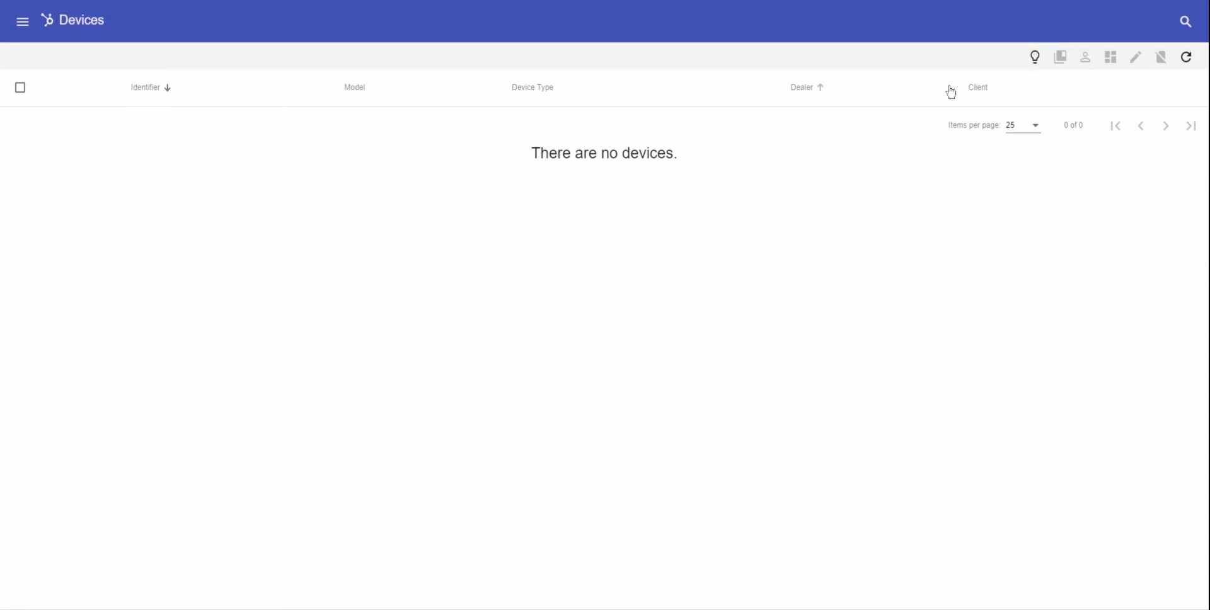
# - Enable the disabled MRS_Demo display device and return to the enabled devices list
pyautogui.click(1035, 58)
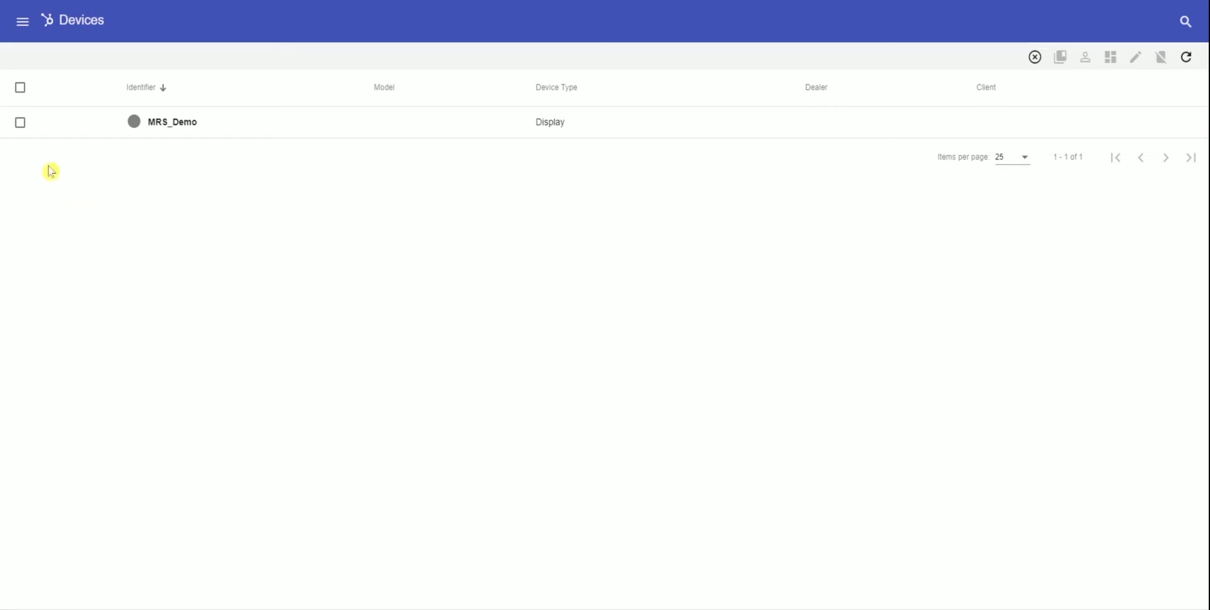
pyautogui.click(19, 123)
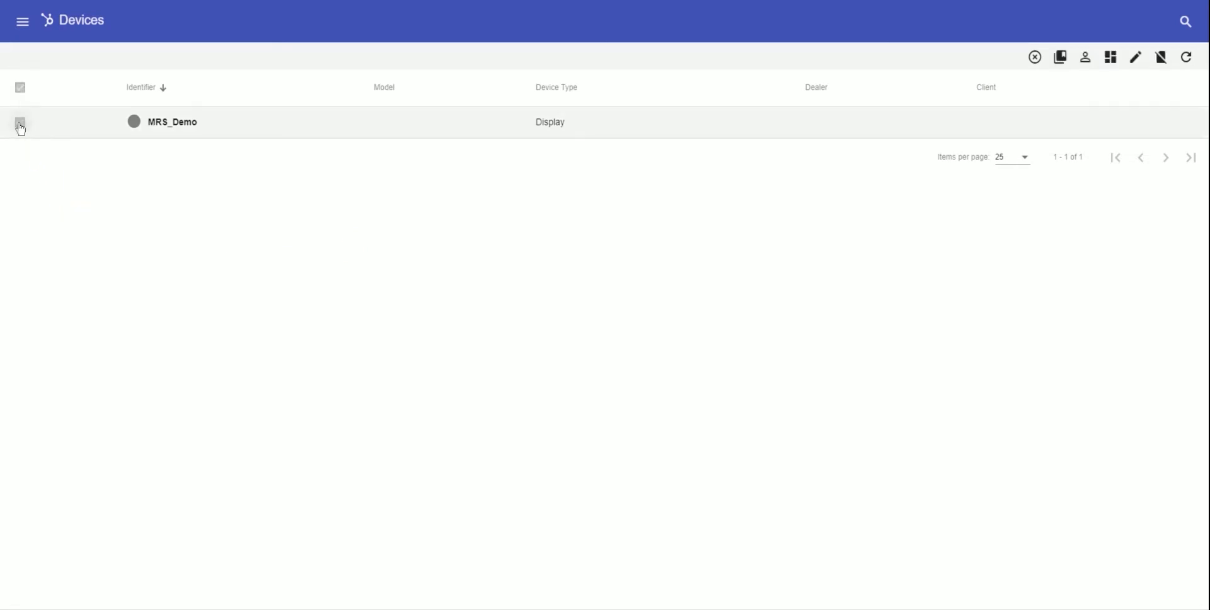
pyautogui.click(1161, 58)
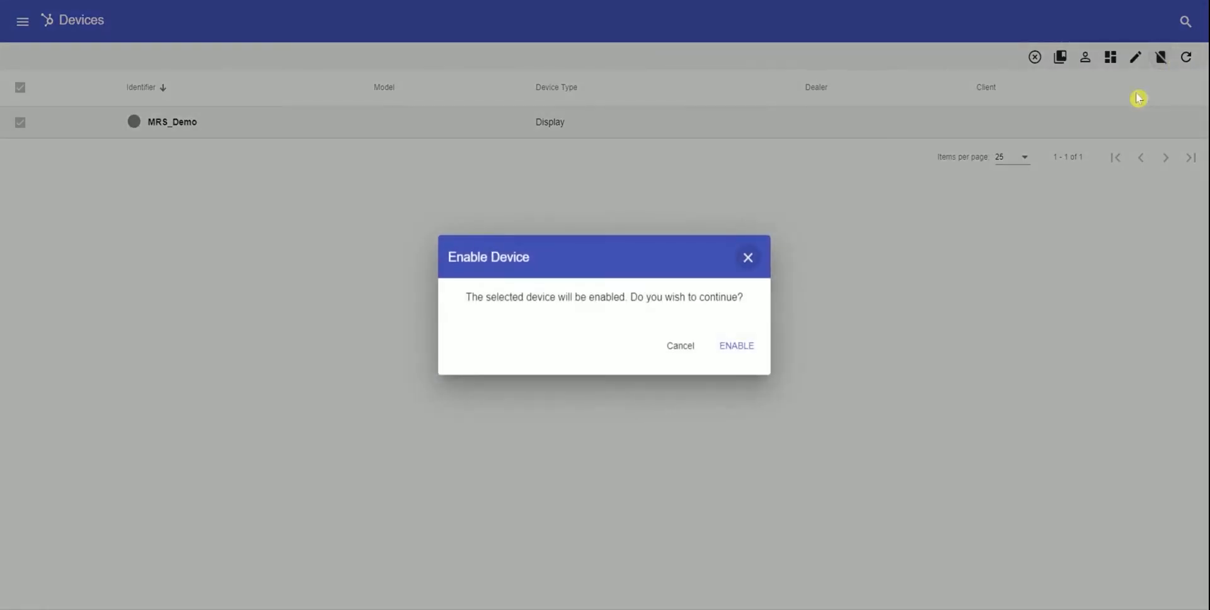
pyautogui.click(724, 348)
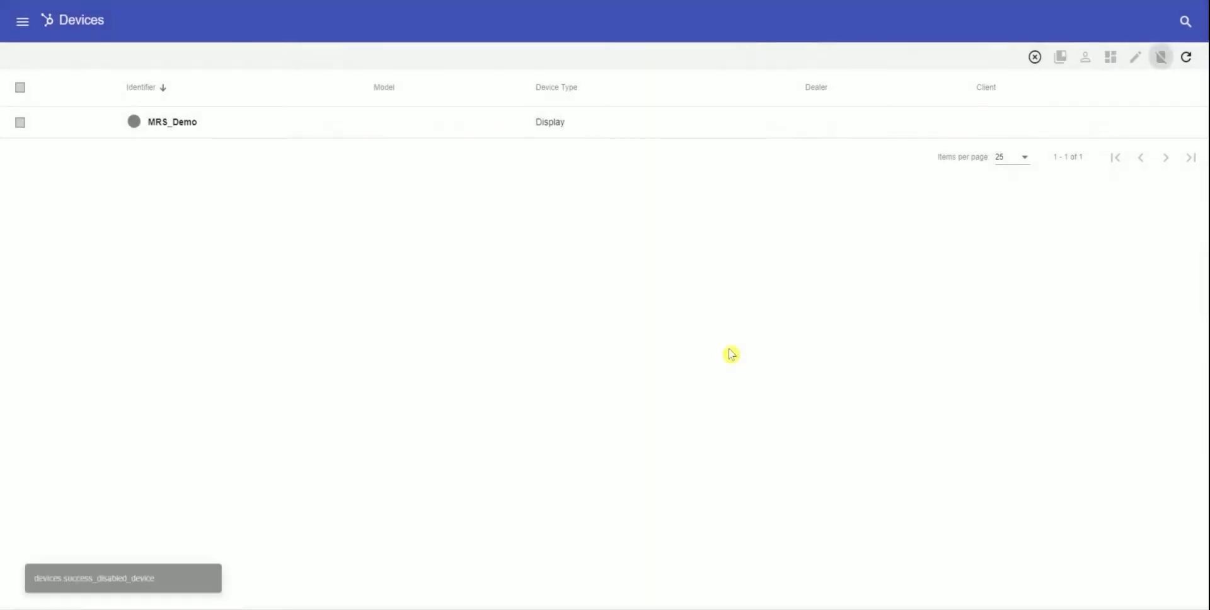
pyautogui.click(1035, 57)
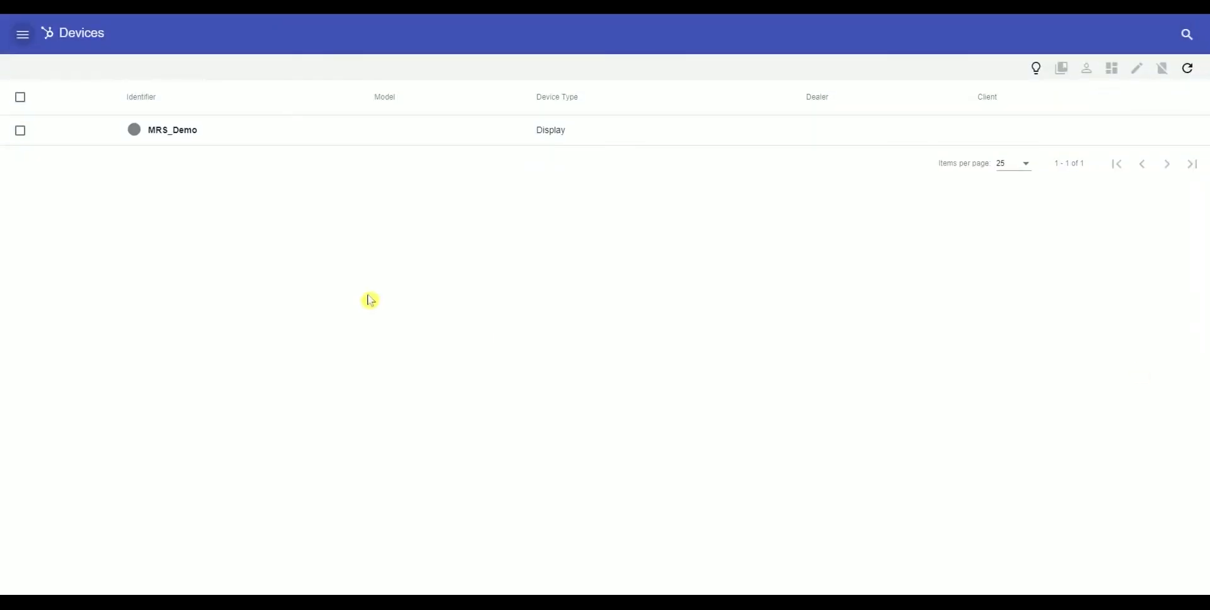
# - Open the Dealers list from the navigation menu and start a new dealer
pyautogui.click(22, 34)
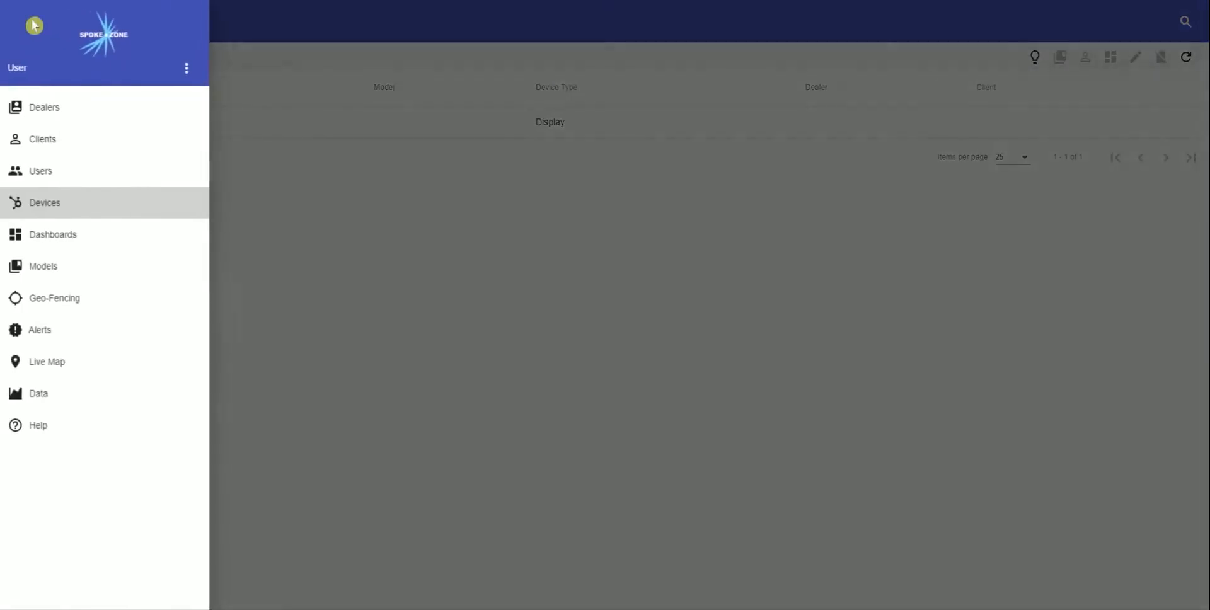
pyautogui.click(63, 114)
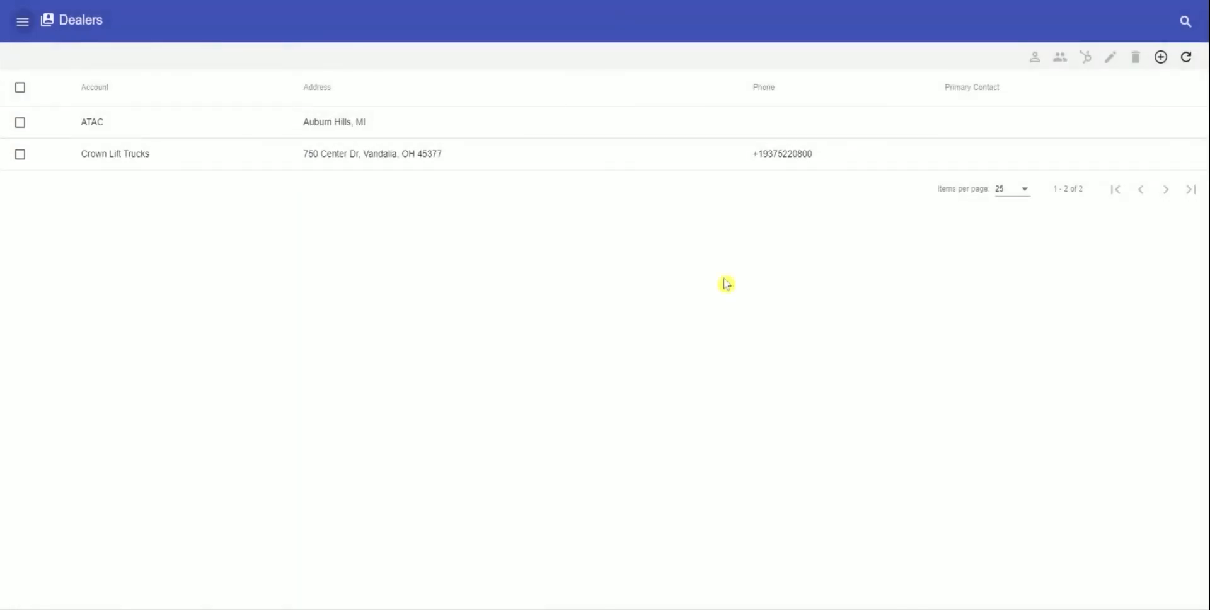
pyautogui.click(1163, 58)
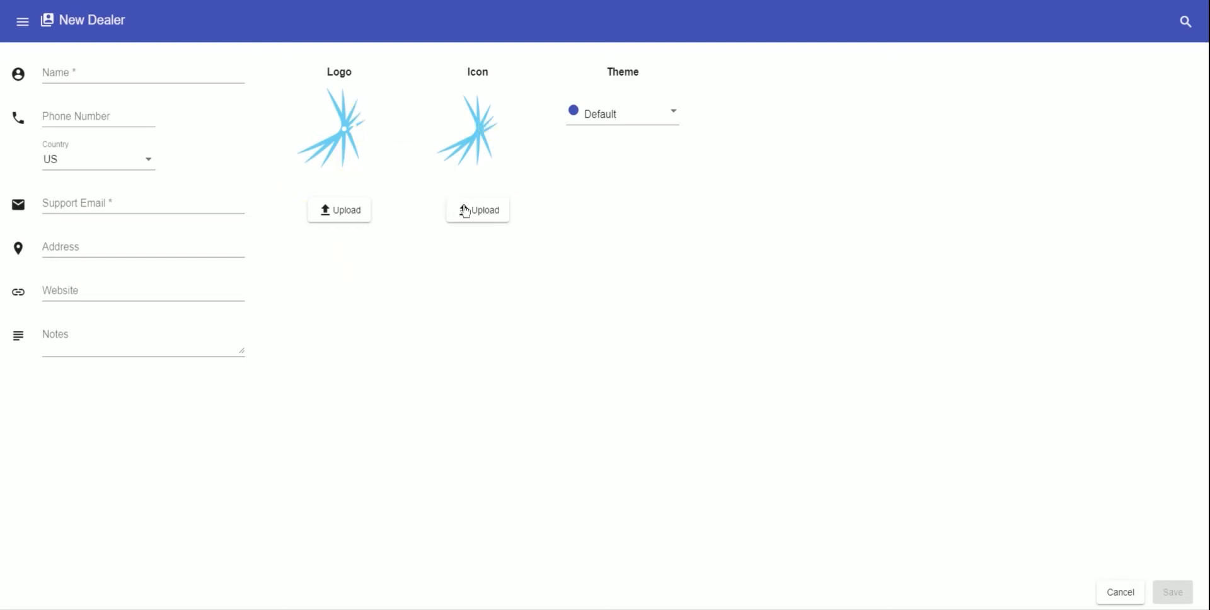
# - Open and close the navigation menu twice, staying on the New Dealer form
pyautogui.click(22, 21)
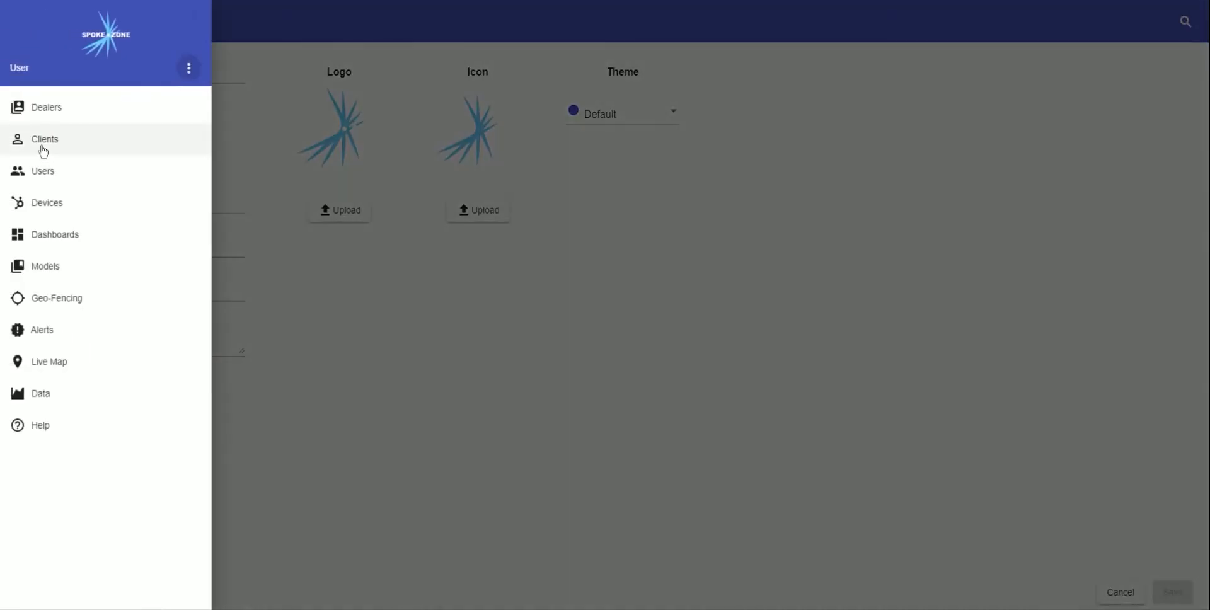
pyautogui.click(378, 290)
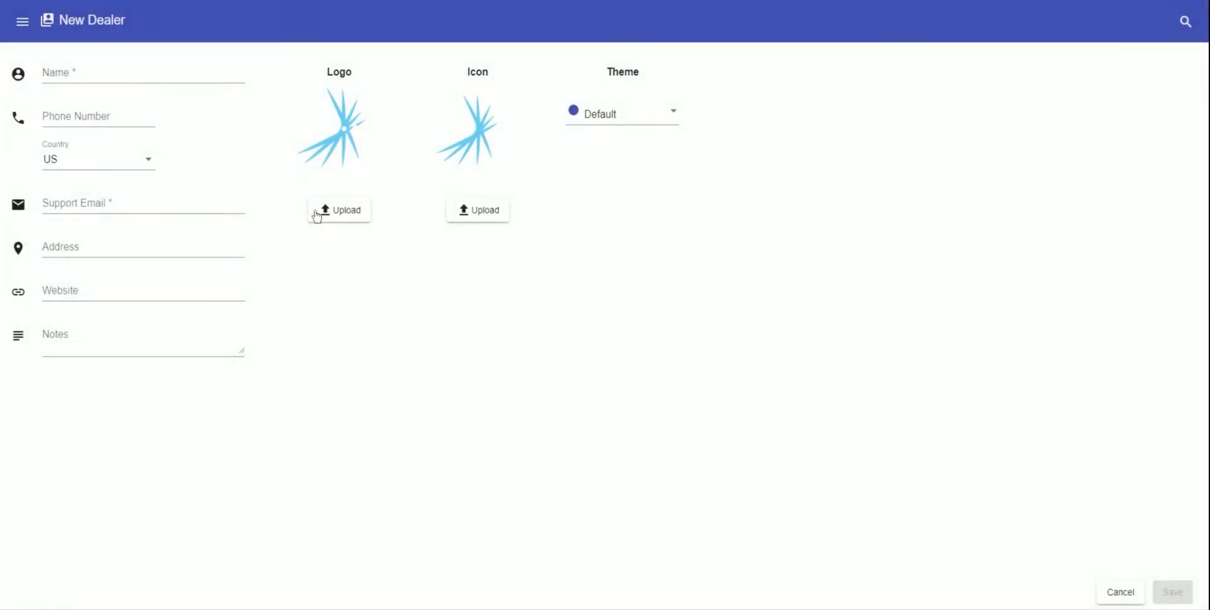
pyautogui.click(20, 21)
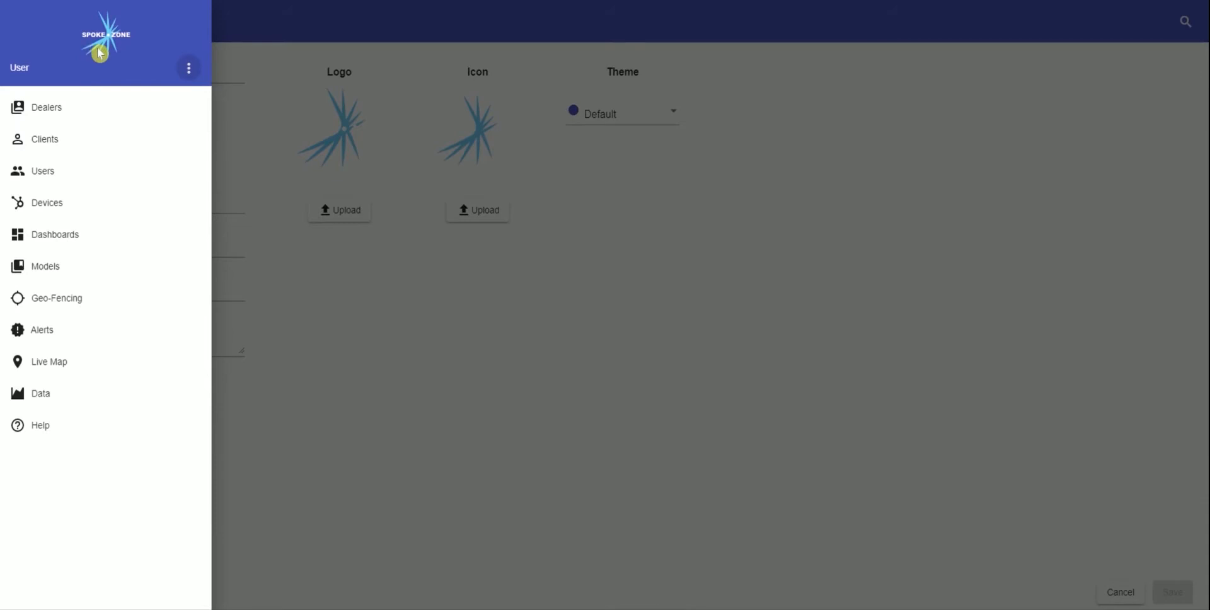
pyautogui.click(381, 290)
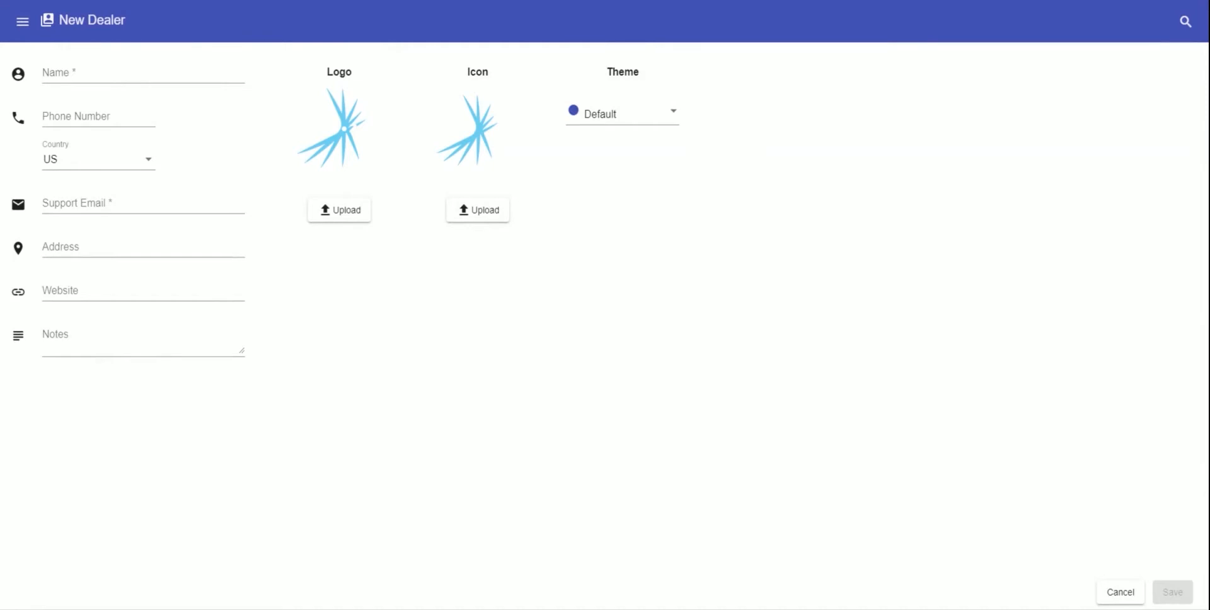
# - Choose Light-Green from the new dealer's Theme list instead of Default
pyautogui.click(622, 113)
pyautogui.scroll(-5, 649, 184)
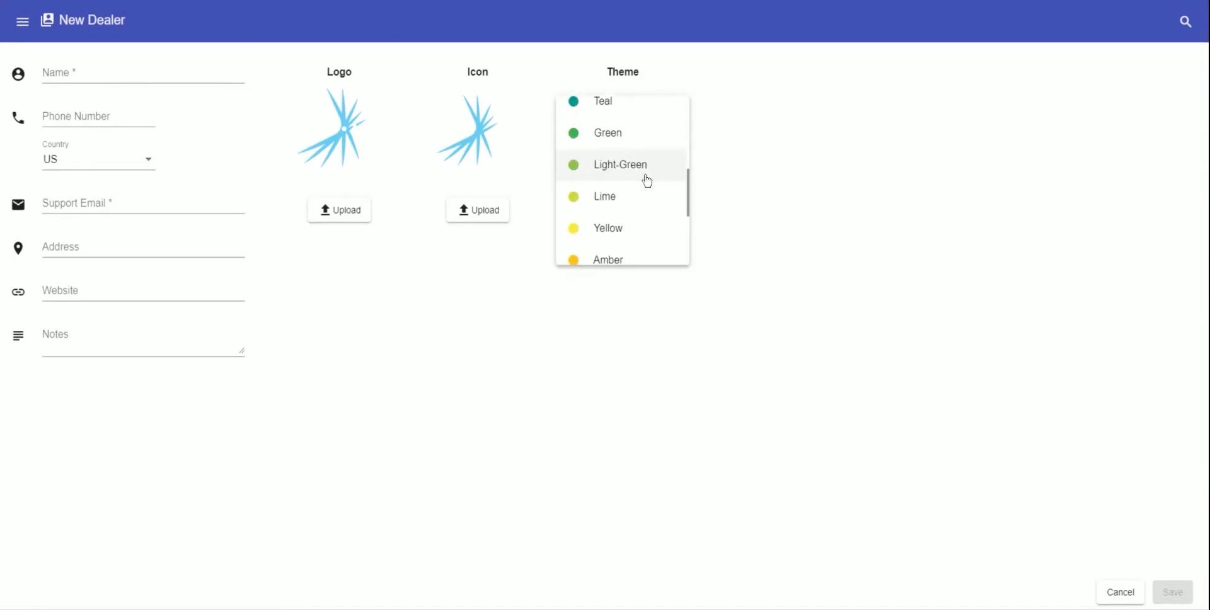
pyautogui.scroll(-3, 621, 215)
pyautogui.scroll(6, 624, 208)
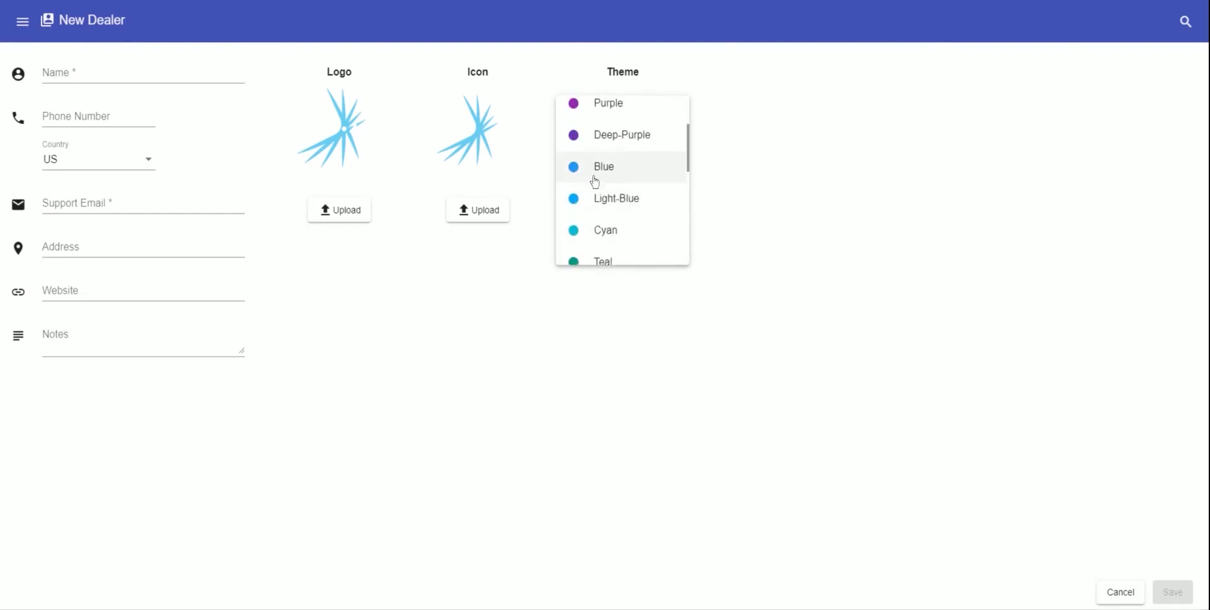
pyautogui.scroll(-2, 610, 220)
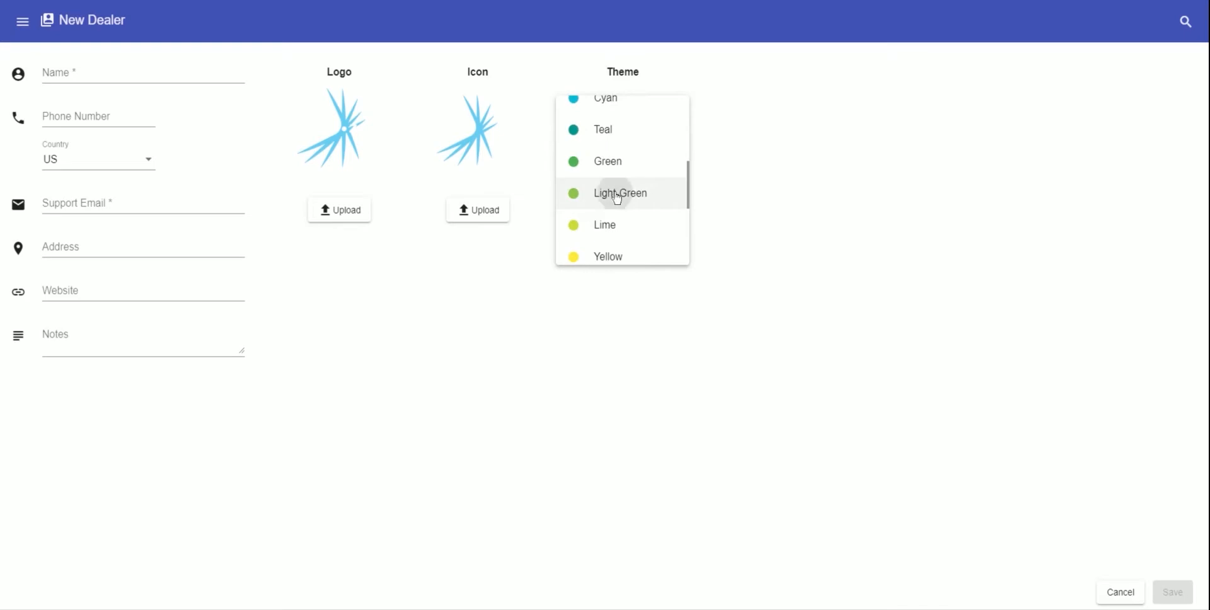
pyautogui.click(617, 196)
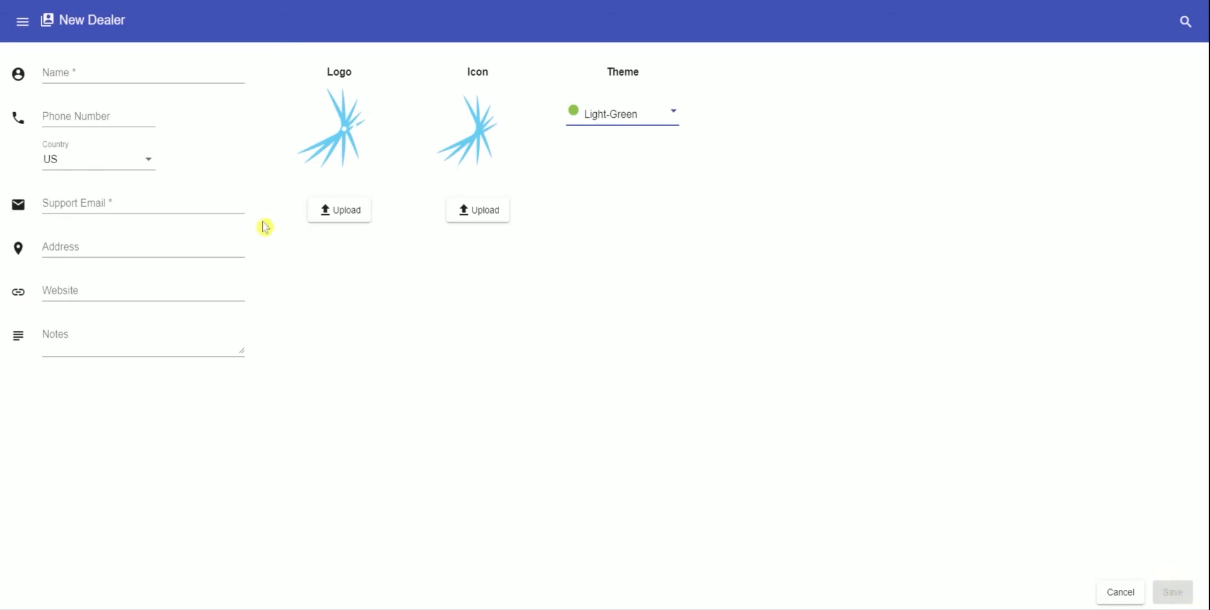
pyautogui.click(22, 25)
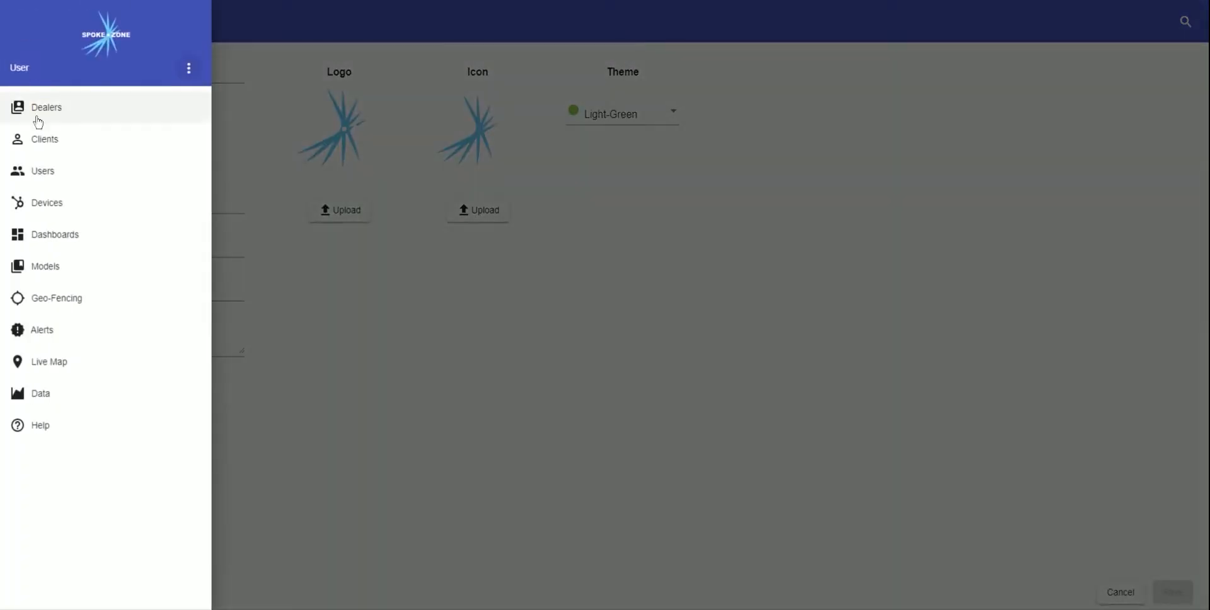
# - Open a blank New Client form and view its theme options without changing Default
pyautogui.click(43, 140)
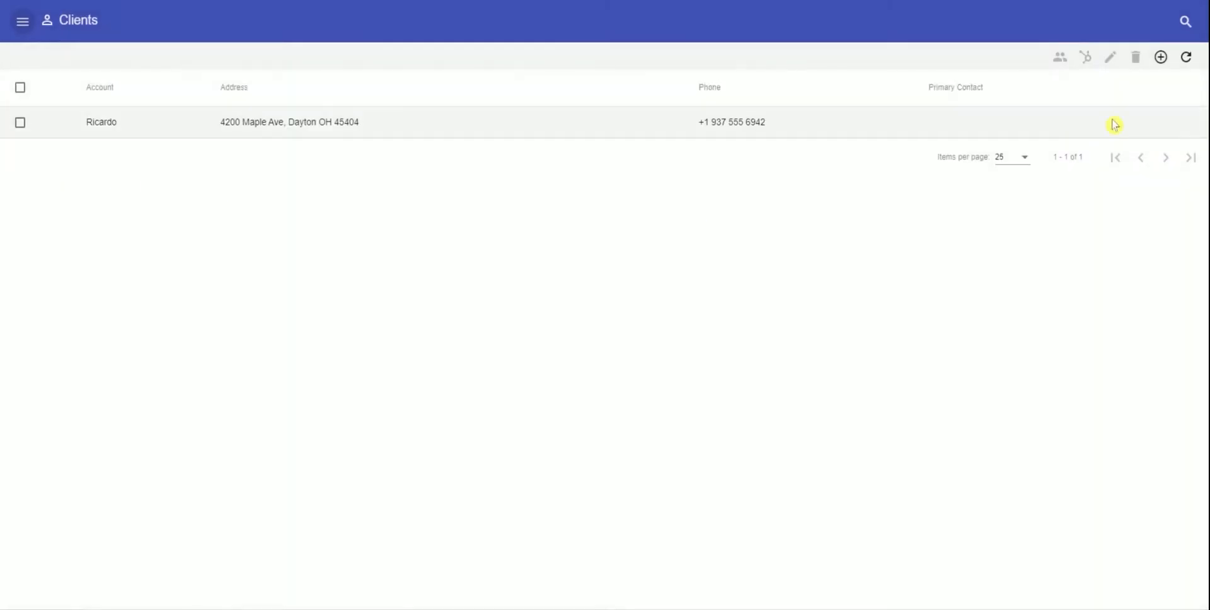
pyautogui.click(1160, 58)
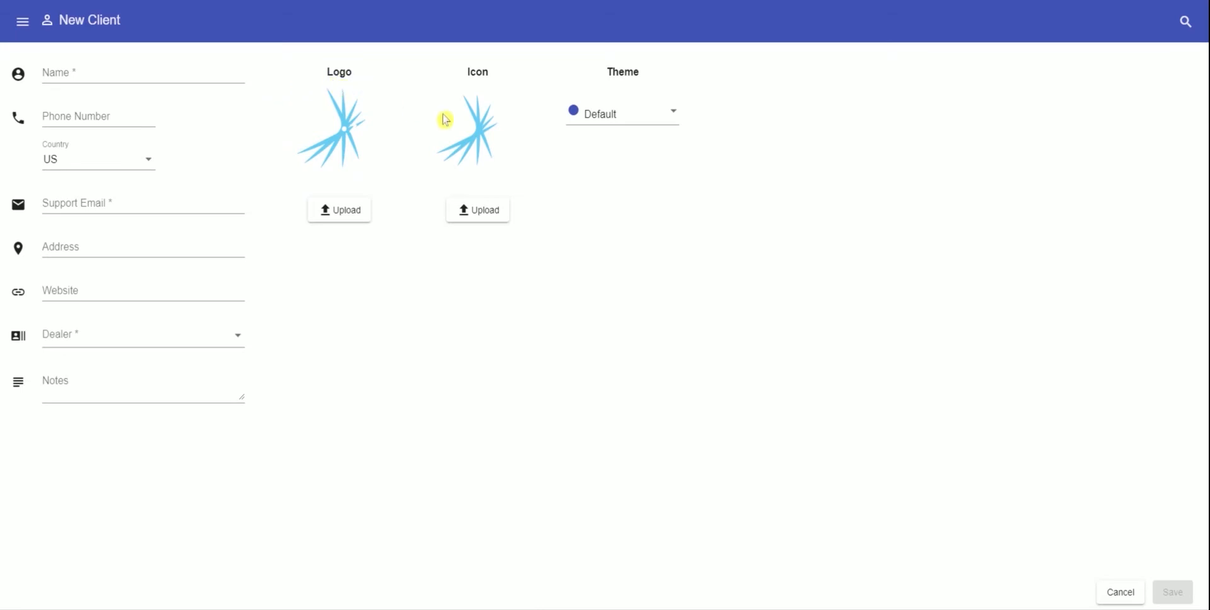
pyautogui.click(670, 117)
pyautogui.click(705, 173)
pyautogui.click(24, 23)
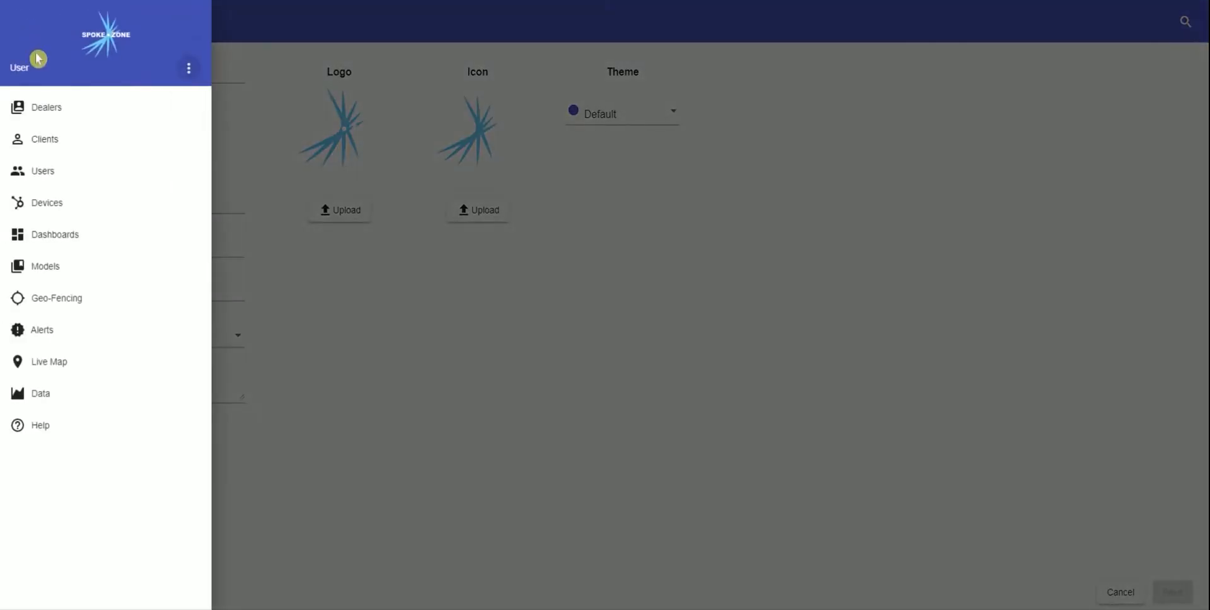
# - Start a new user and view the Disabled, Read-Only and Read-Write permission levels without choosing one
pyautogui.click(41, 174)
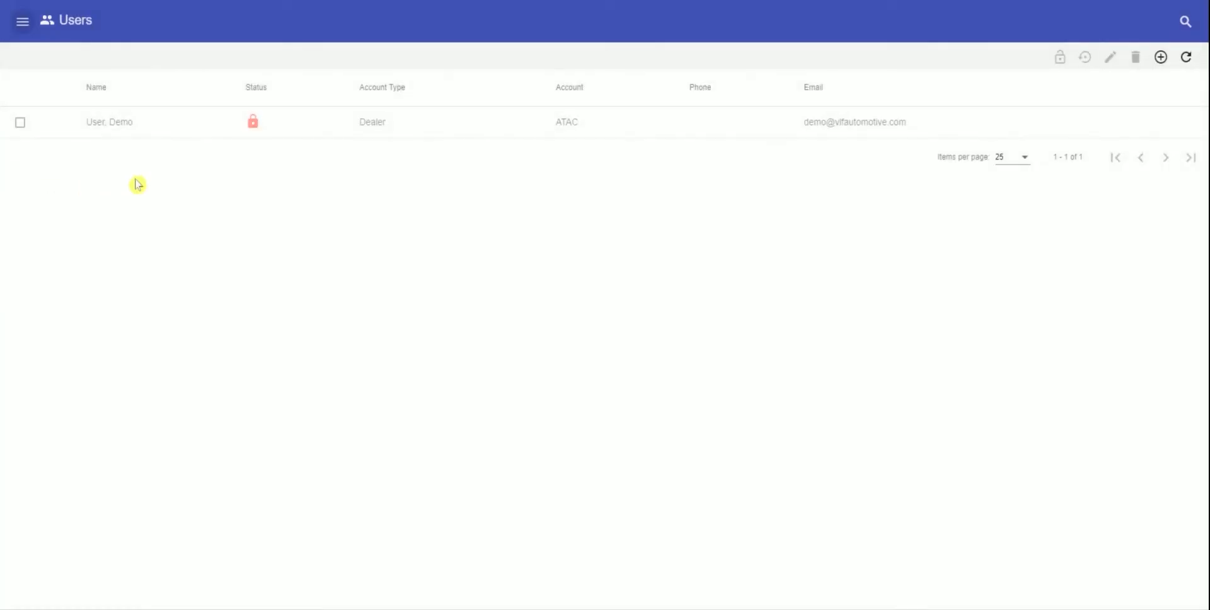
pyautogui.click(1161, 62)
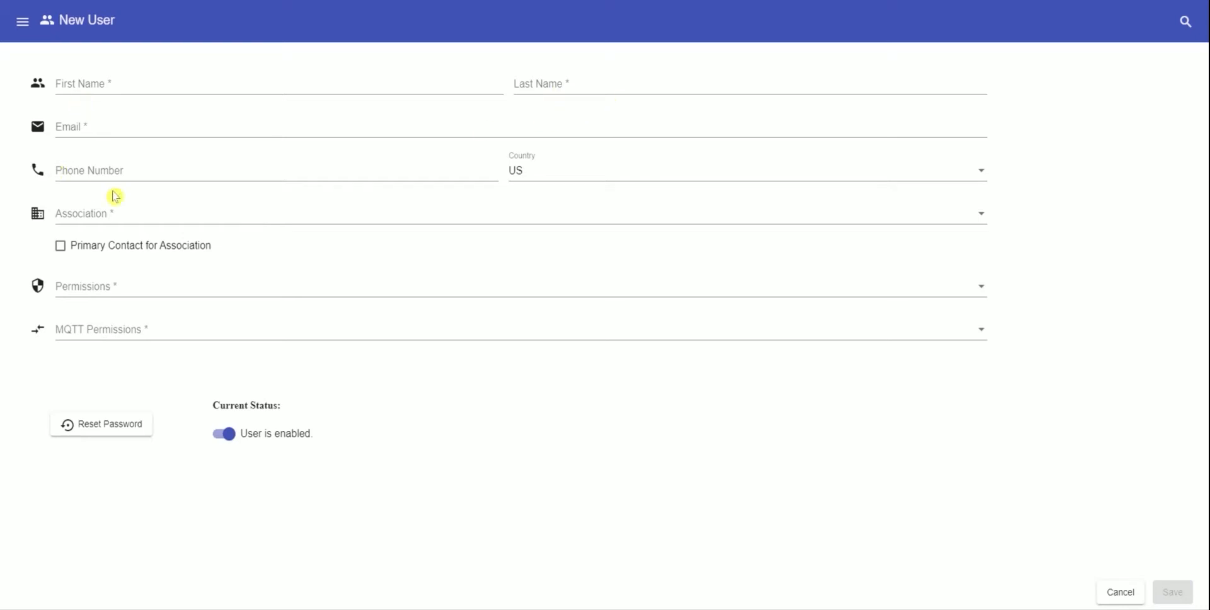
pyautogui.click(105, 290)
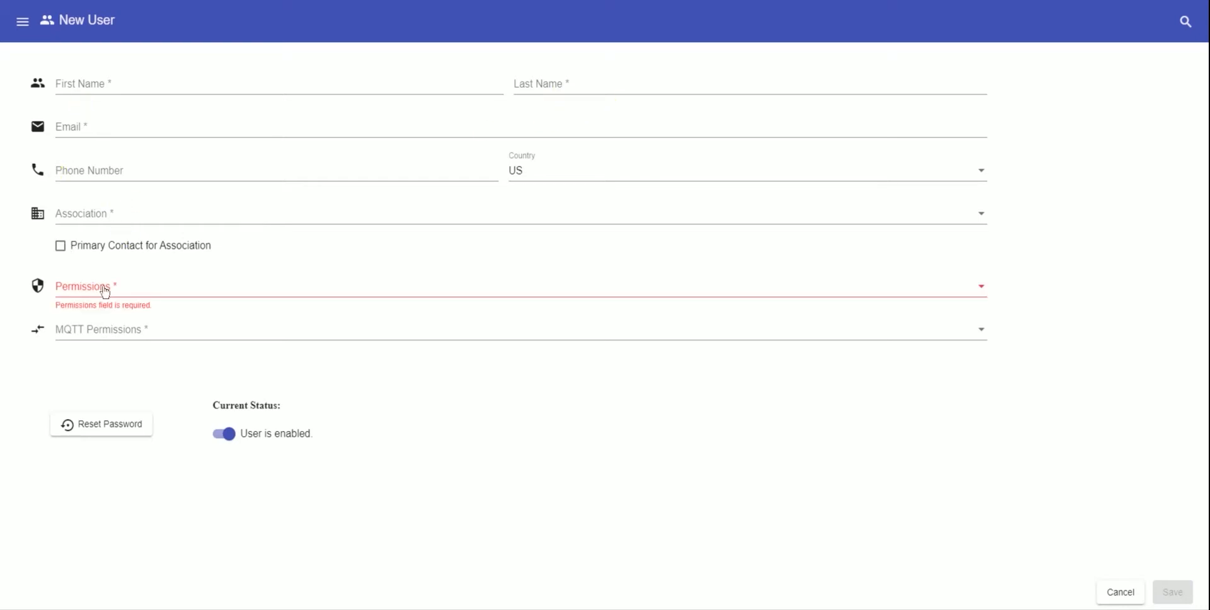
pyautogui.click(104, 289)
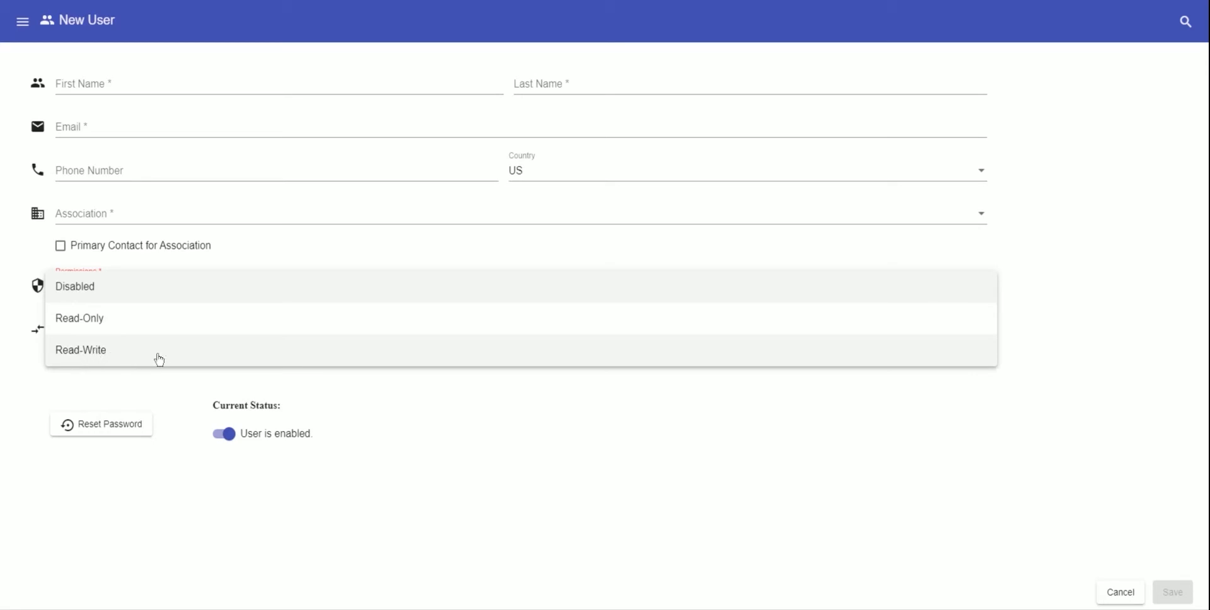
pyautogui.click(91, 368)
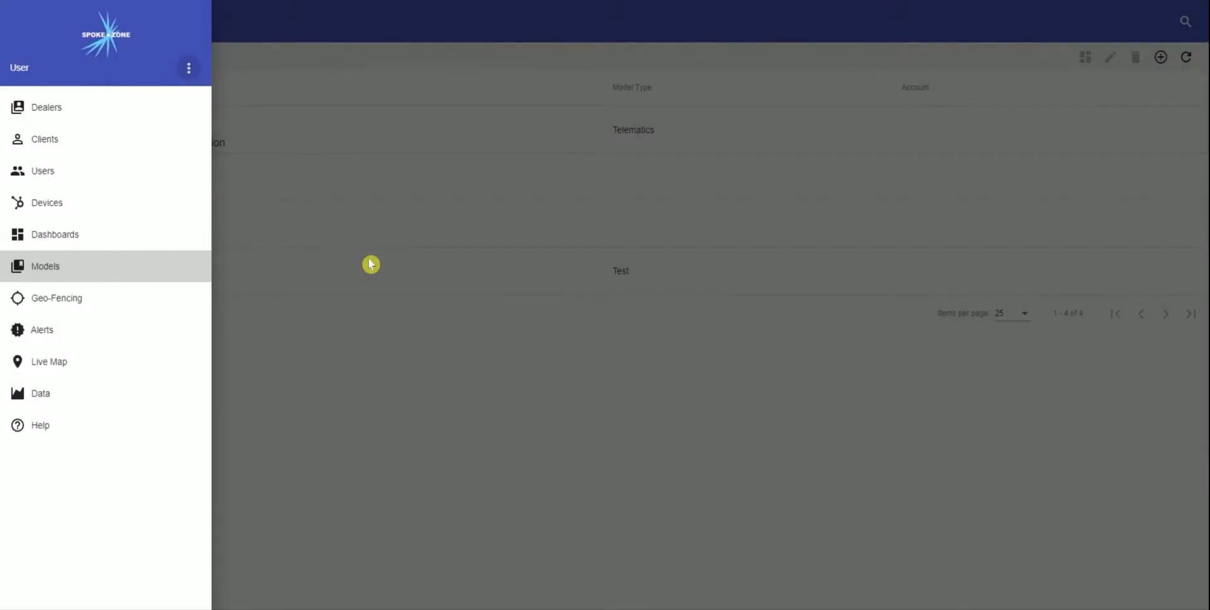
# - Start a new model and upload the touchscreen display unit's product photo as its image
pyautogui.click(95, 266)
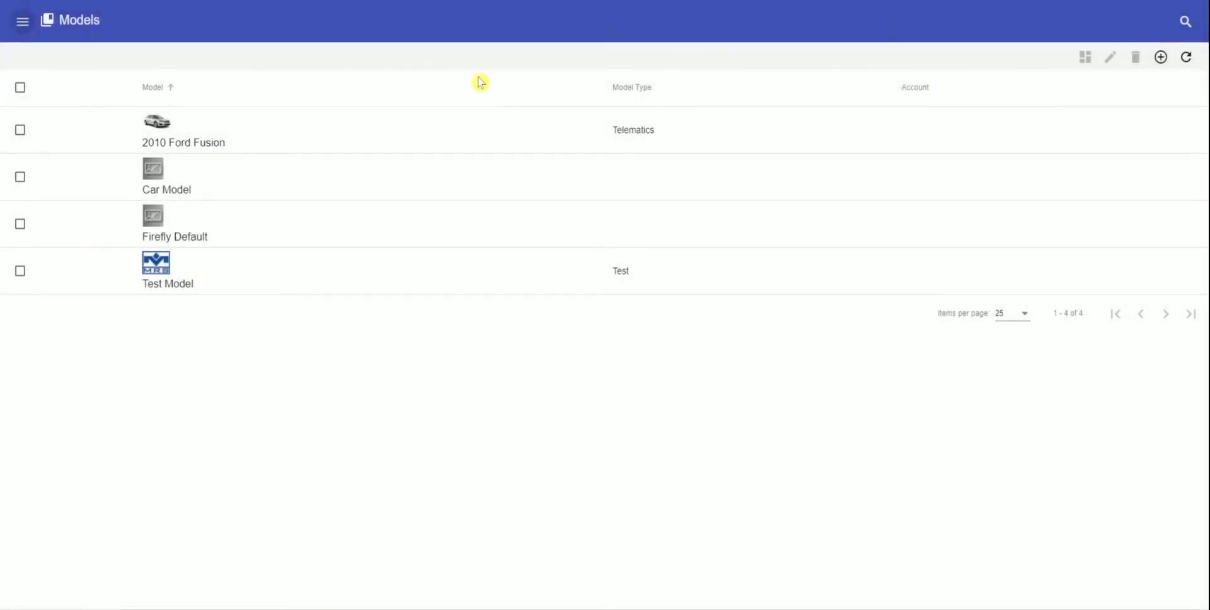
pyautogui.click(1165, 68)
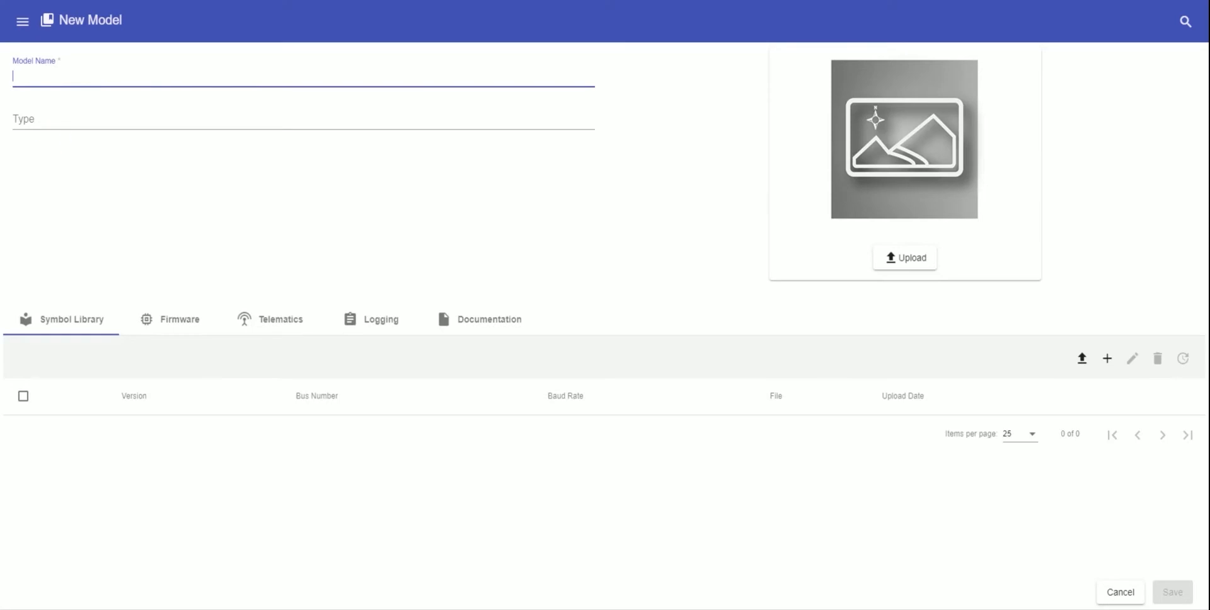
pyautogui.press('Tab')
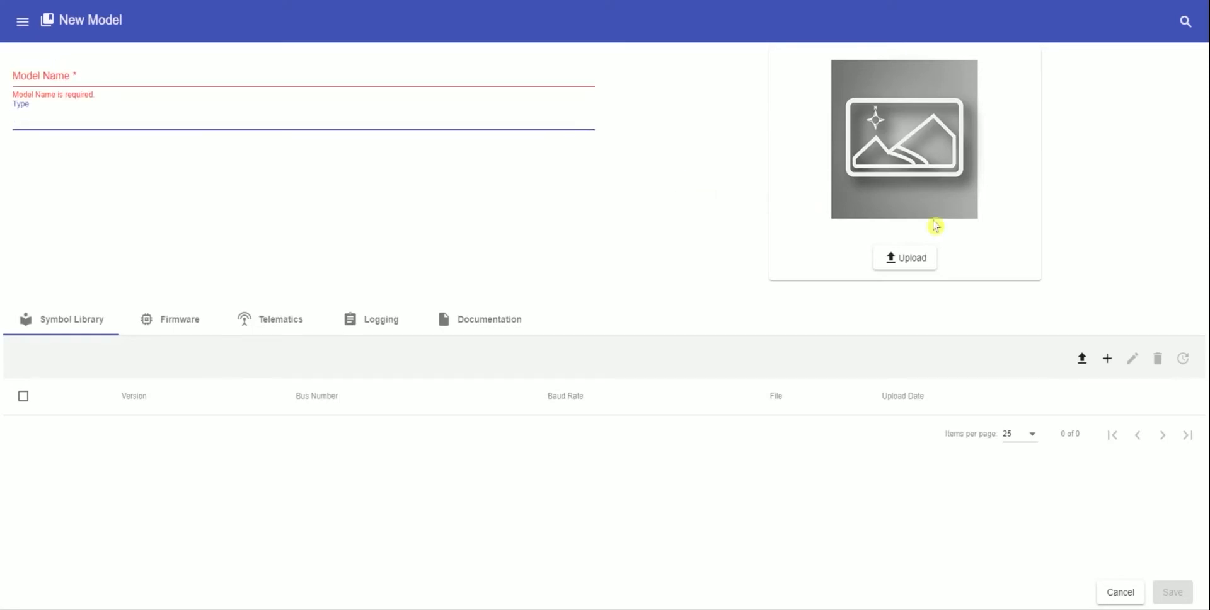
pyautogui.click(912, 262)
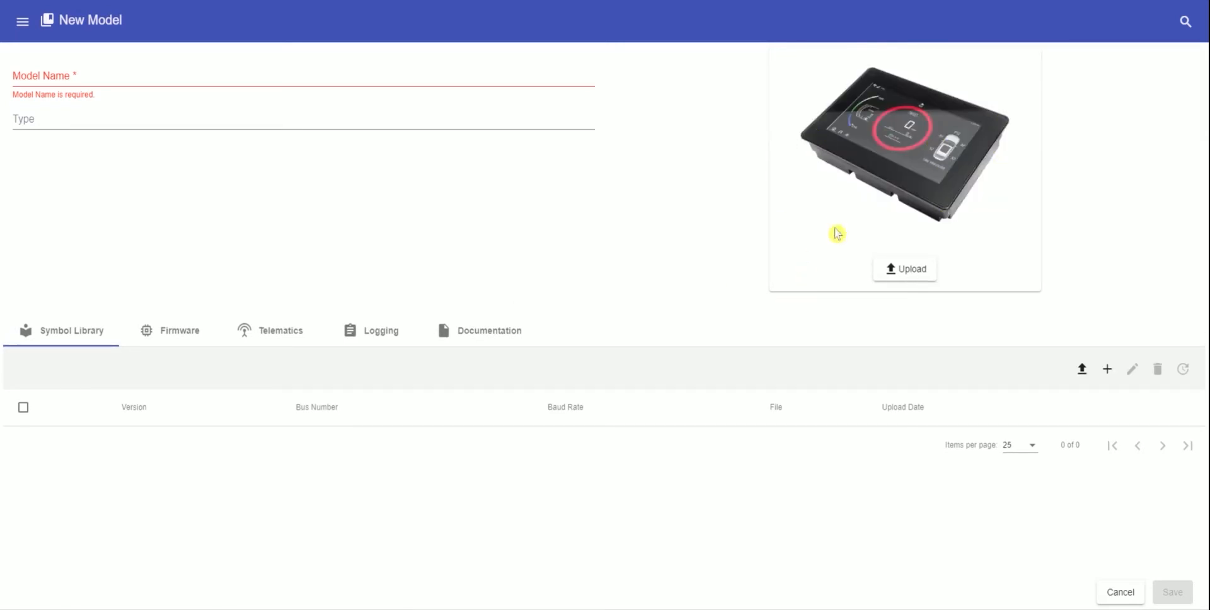
# - Tick Enable Telematics and Enable Logging for the new model
pyautogui.click(271, 330)
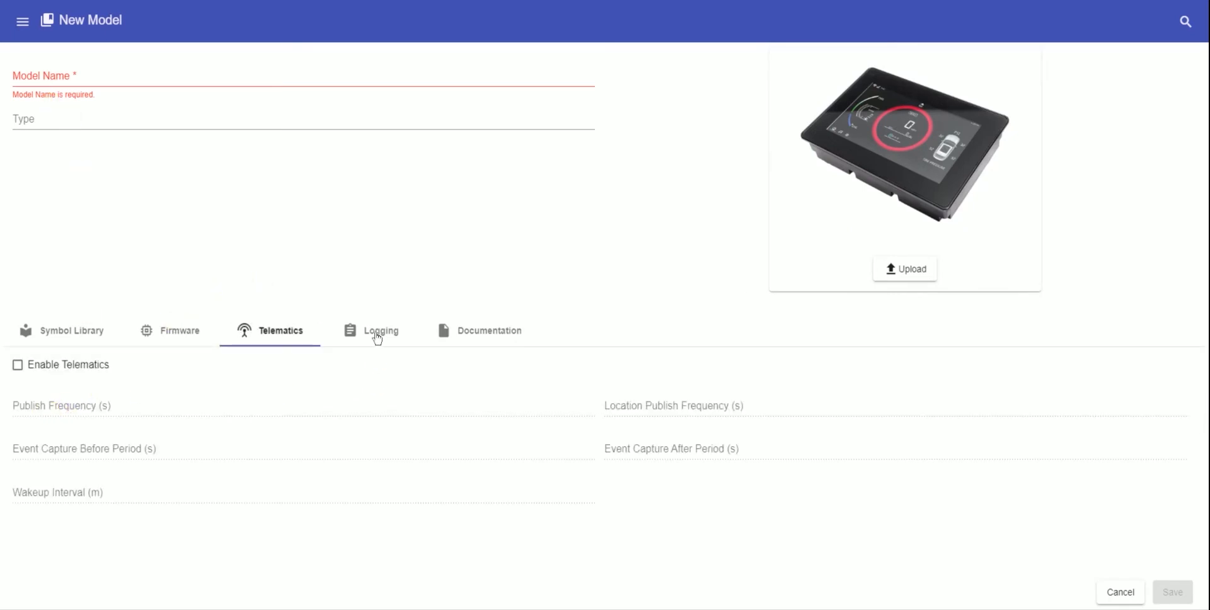
pyautogui.click(377, 336)
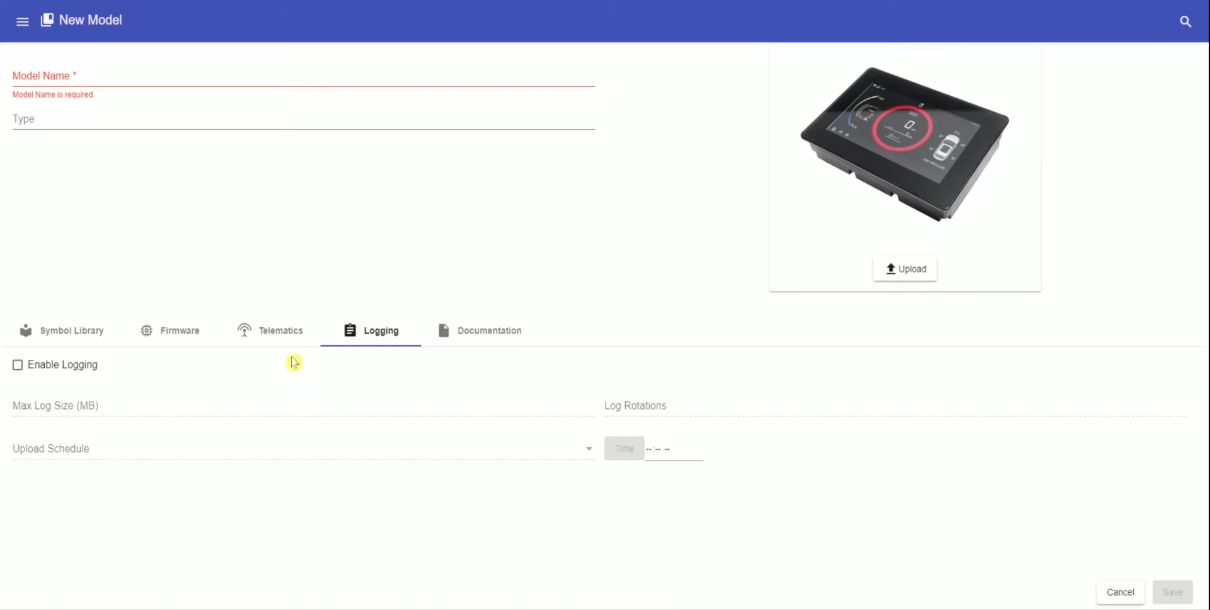
pyautogui.click(281, 335)
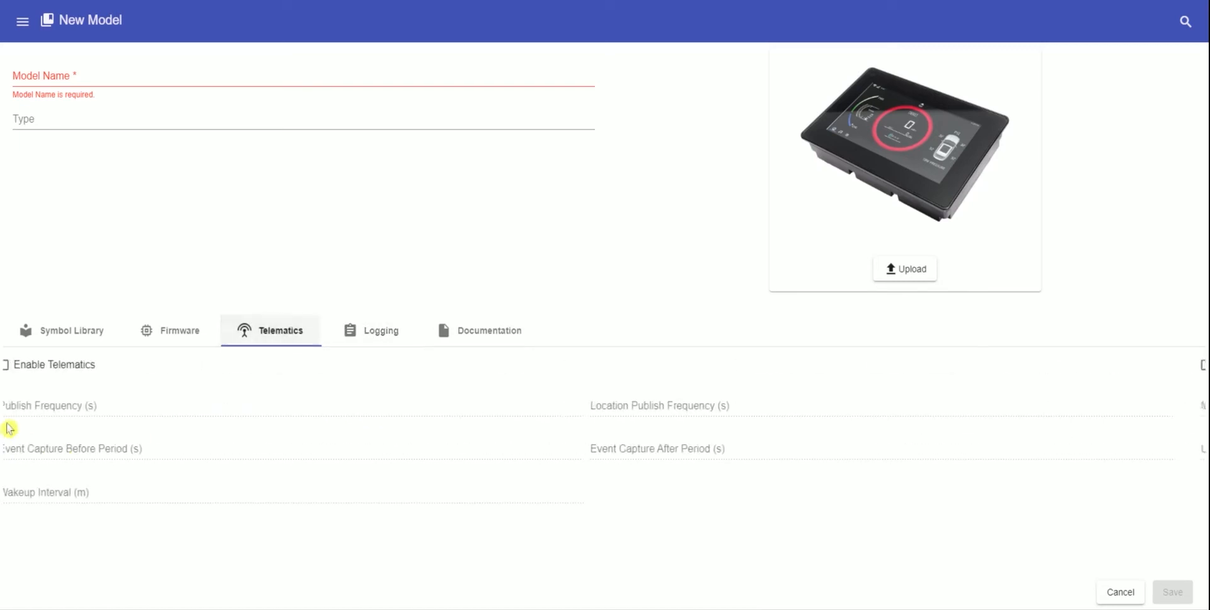
pyautogui.click(18, 370)
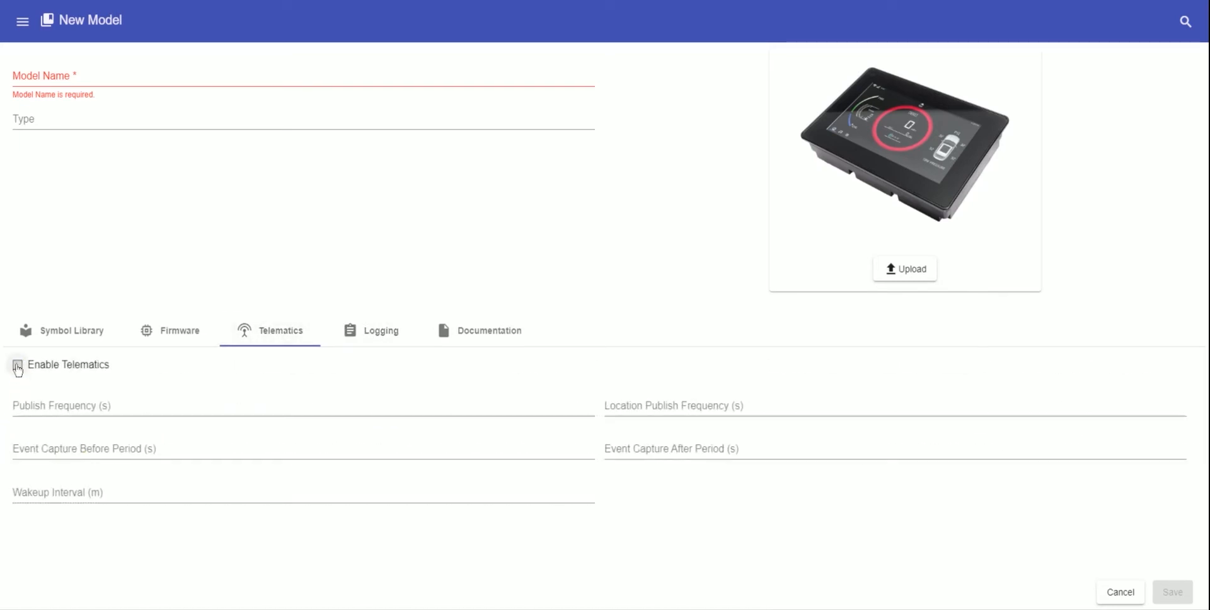
pyautogui.click(54, 406)
pyautogui.click(50, 394)
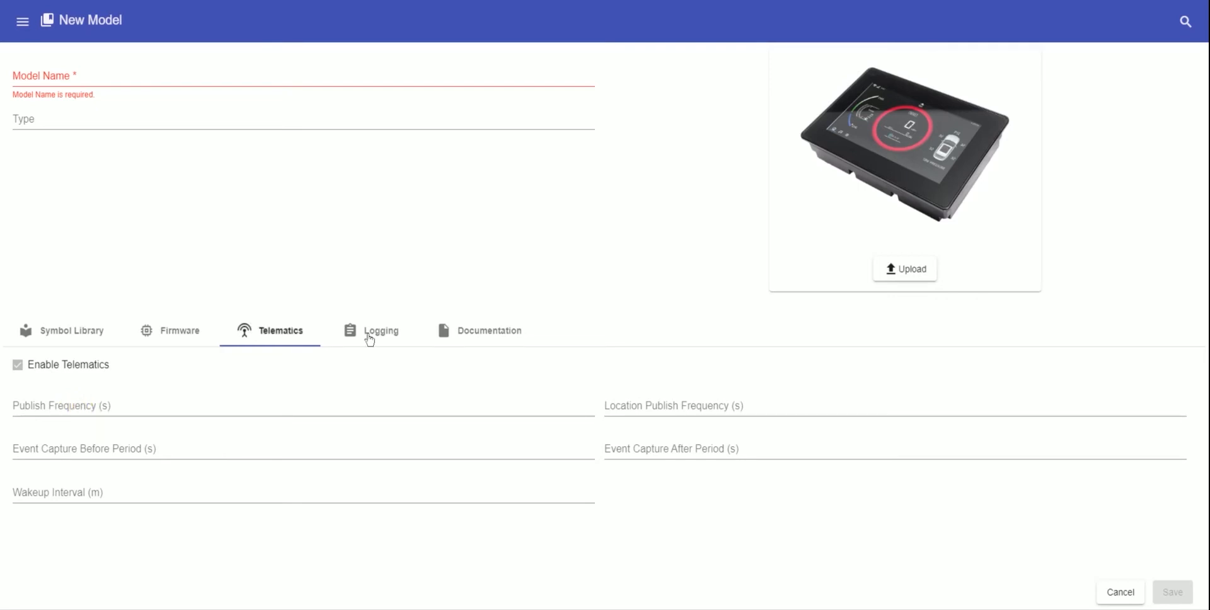
pyautogui.click(372, 330)
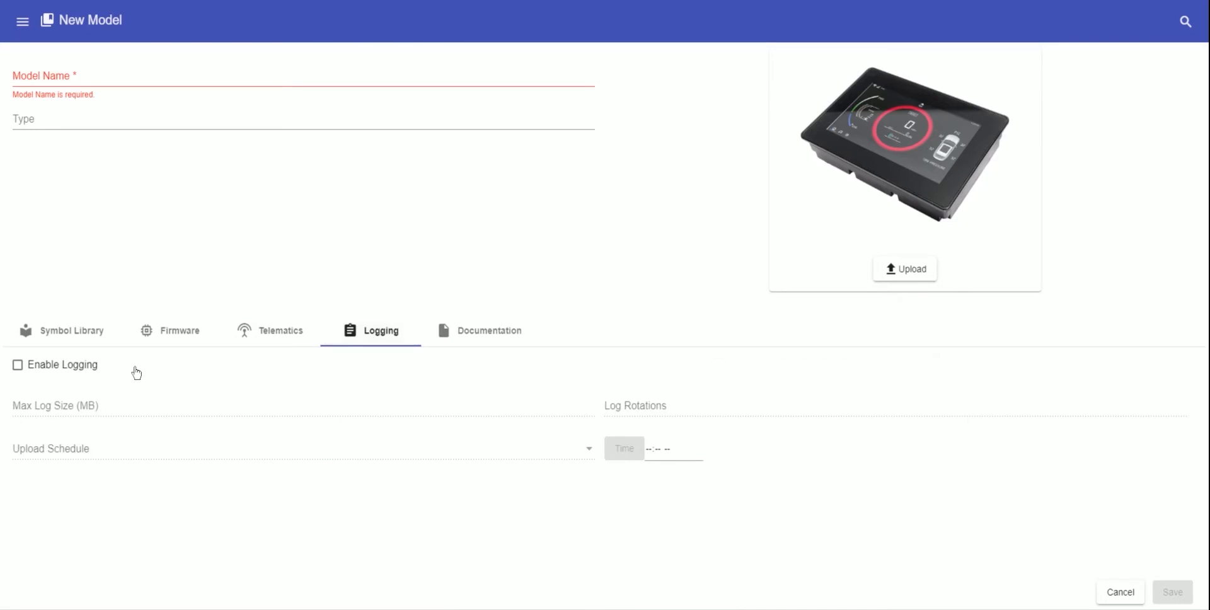
pyautogui.click(18, 366)
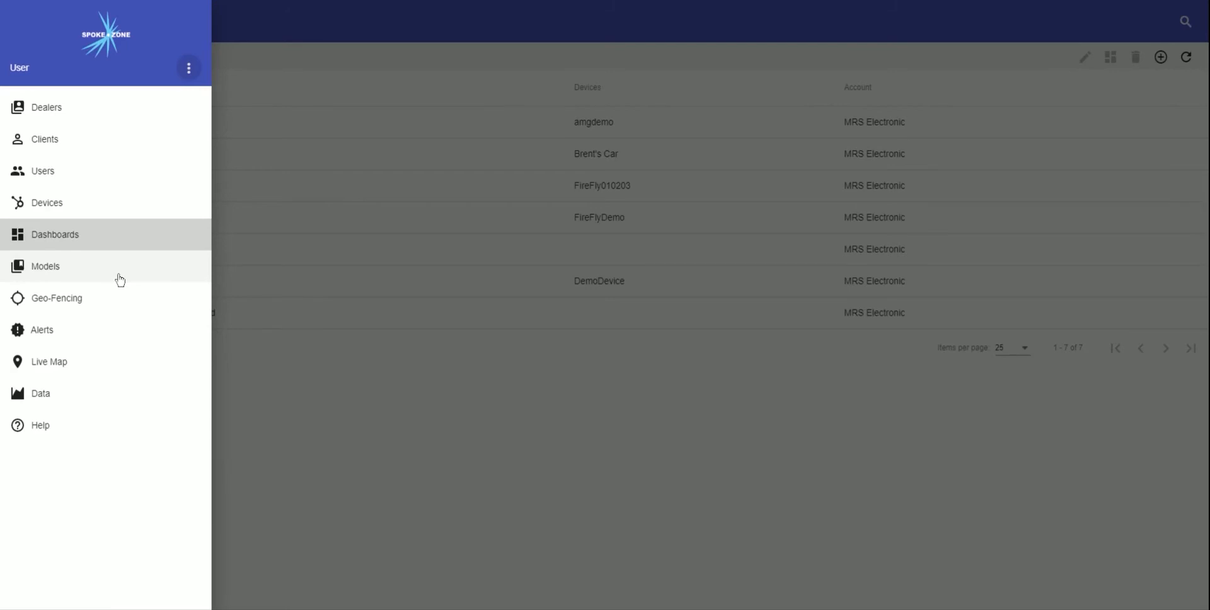
# - Open the Dashboards list and add a new dashboard
pyautogui.click(53, 242)
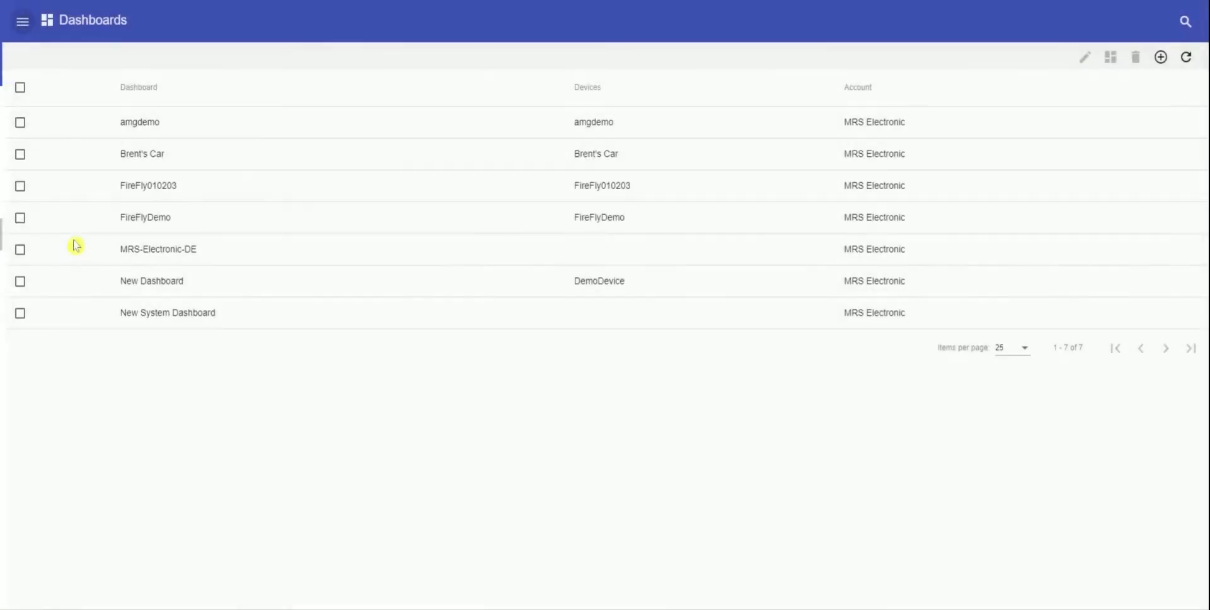
pyautogui.click(1161, 64)
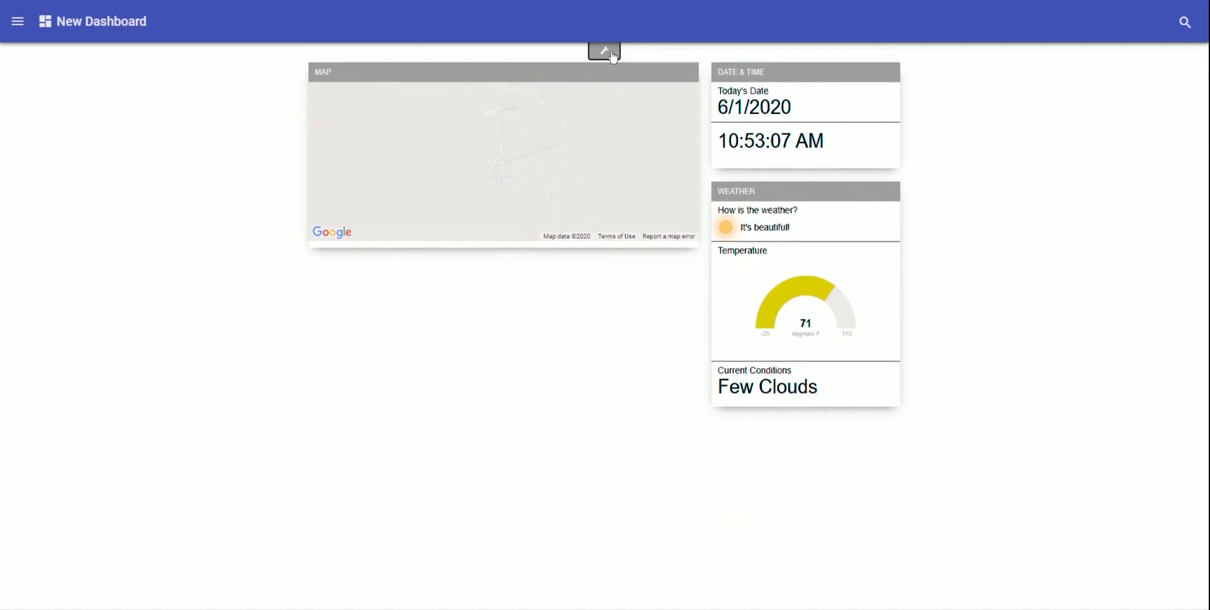
# - Add a new pane to the dashboard holding a Gauge widget
pyautogui.click(615, 53)
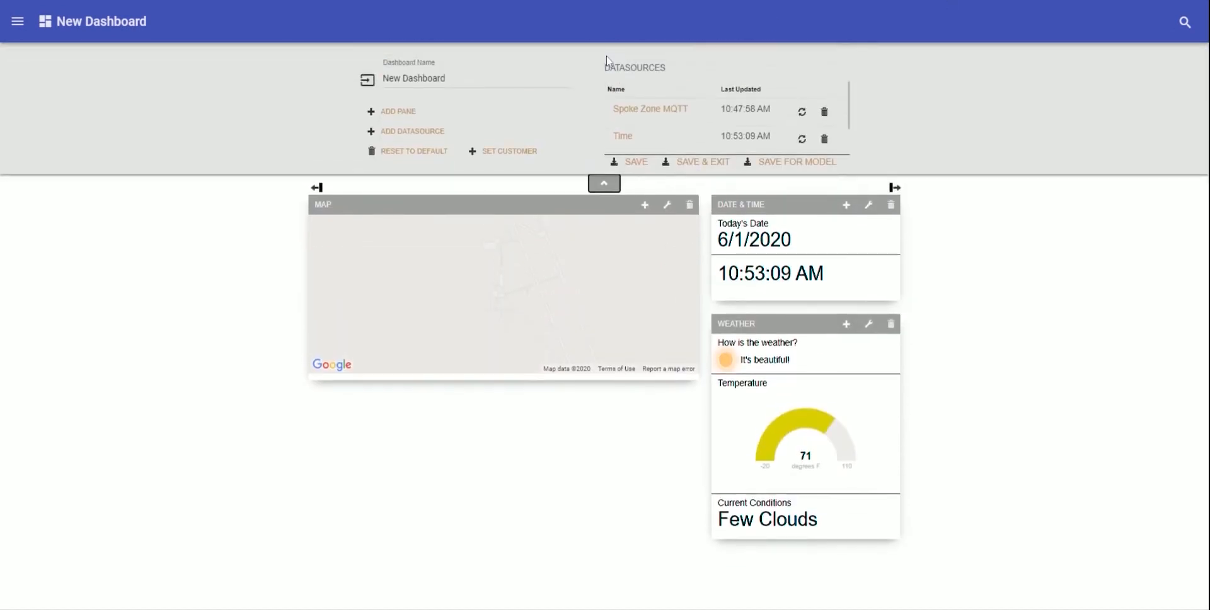
pyautogui.click(397, 117)
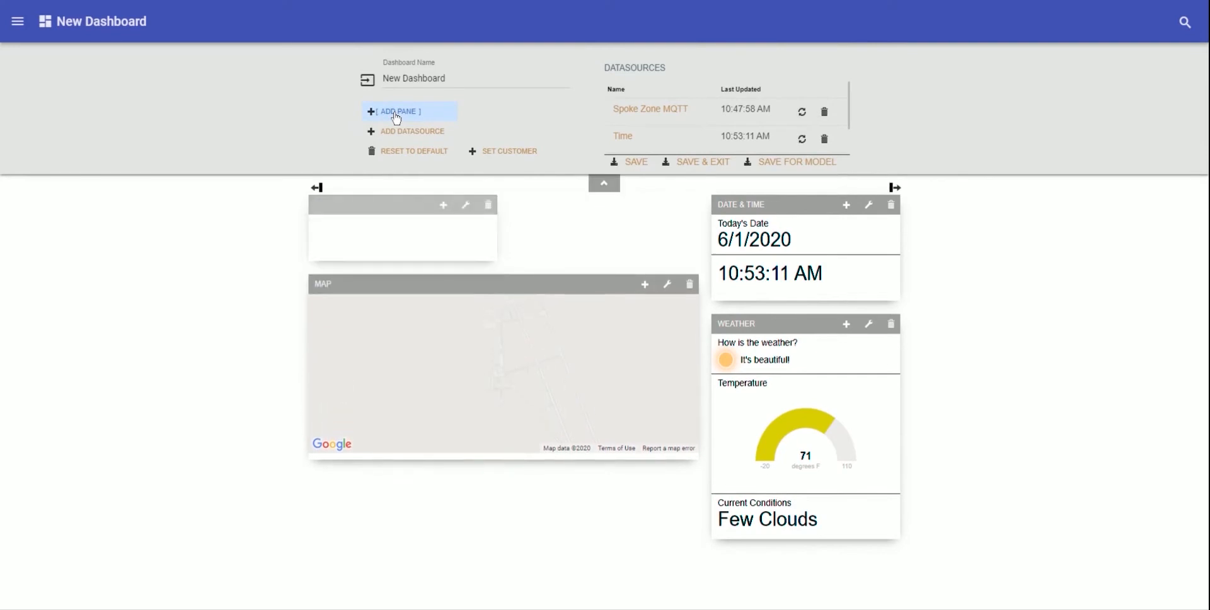
pyautogui.click(444, 205)
pyautogui.click(522, 91)
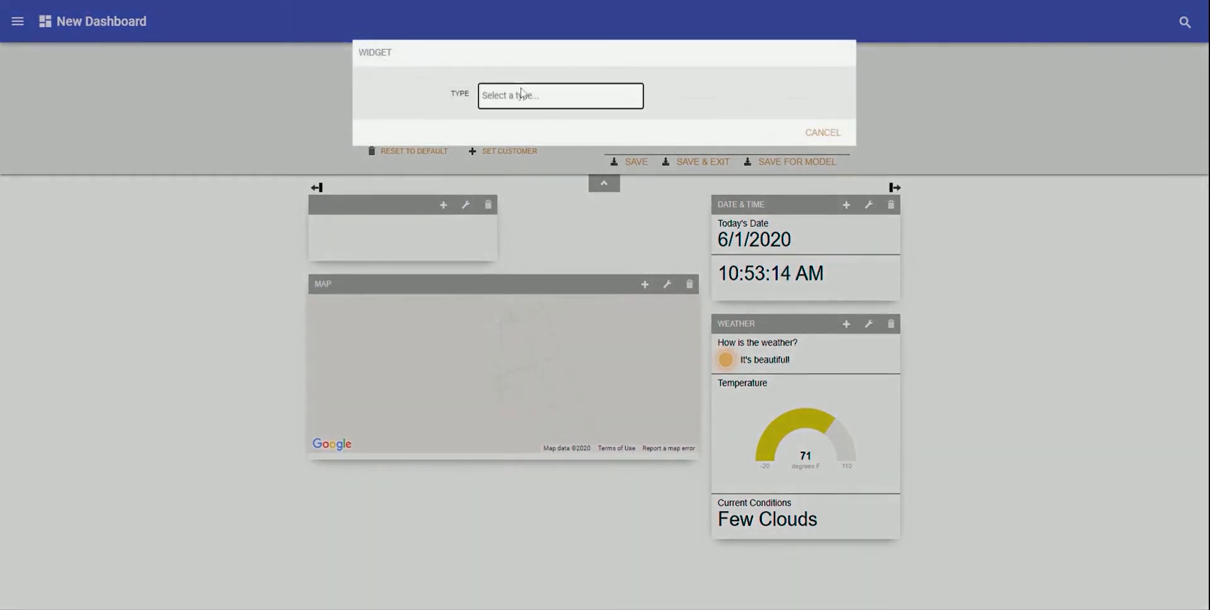
pyautogui.click(522, 123)
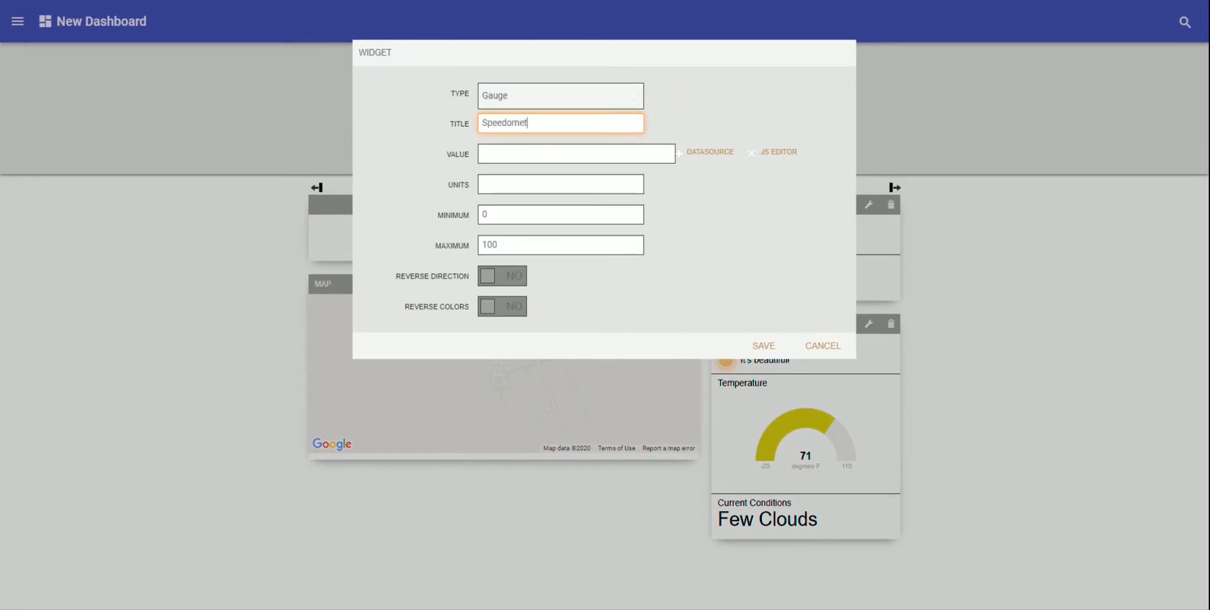
# - Feed the Speedometer gauge from Spoke Zone MQTT in MPH, range 0 to 100, and save it
pyautogui.click(711, 152)
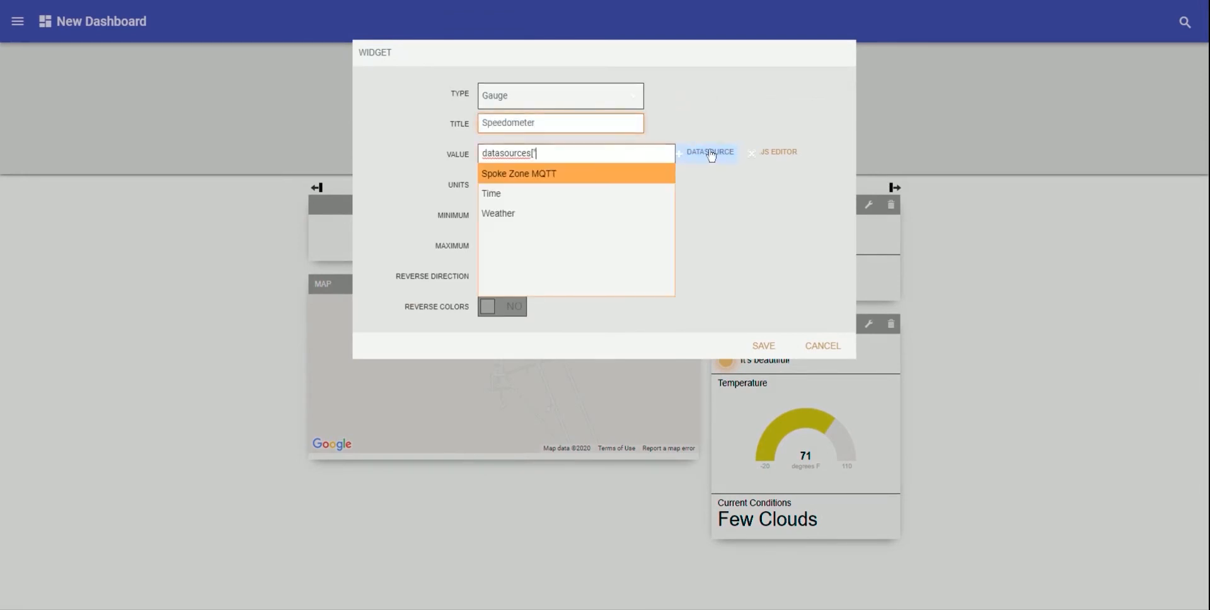
pyautogui.click(532, 174)
pyautogui.click(542, 184)
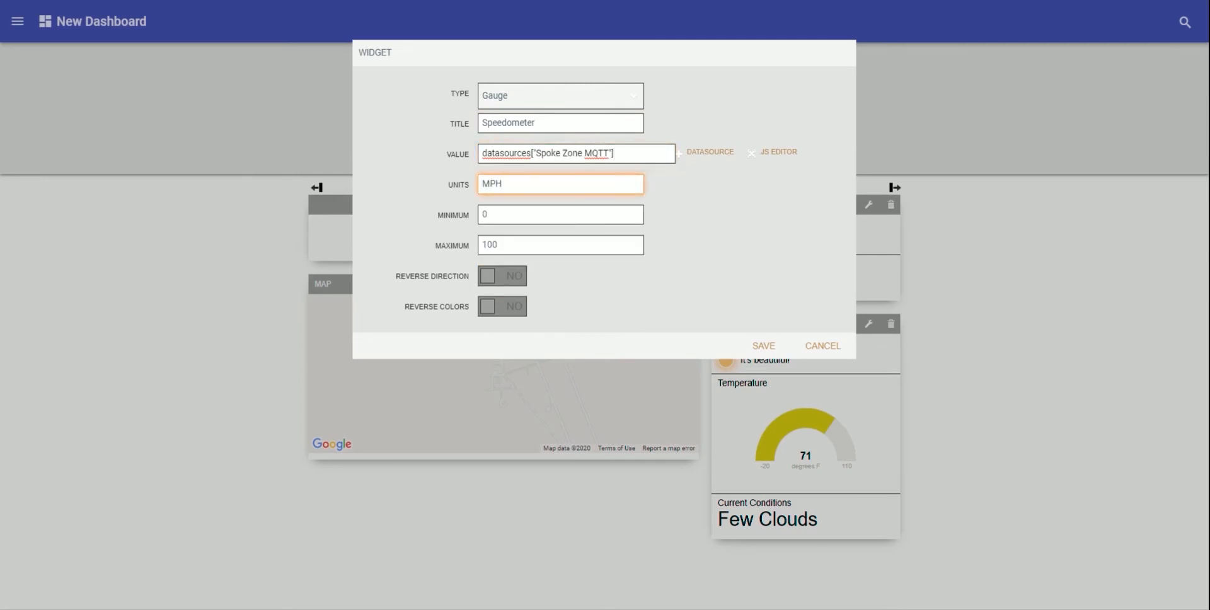
pyautogui.click(486, 214)
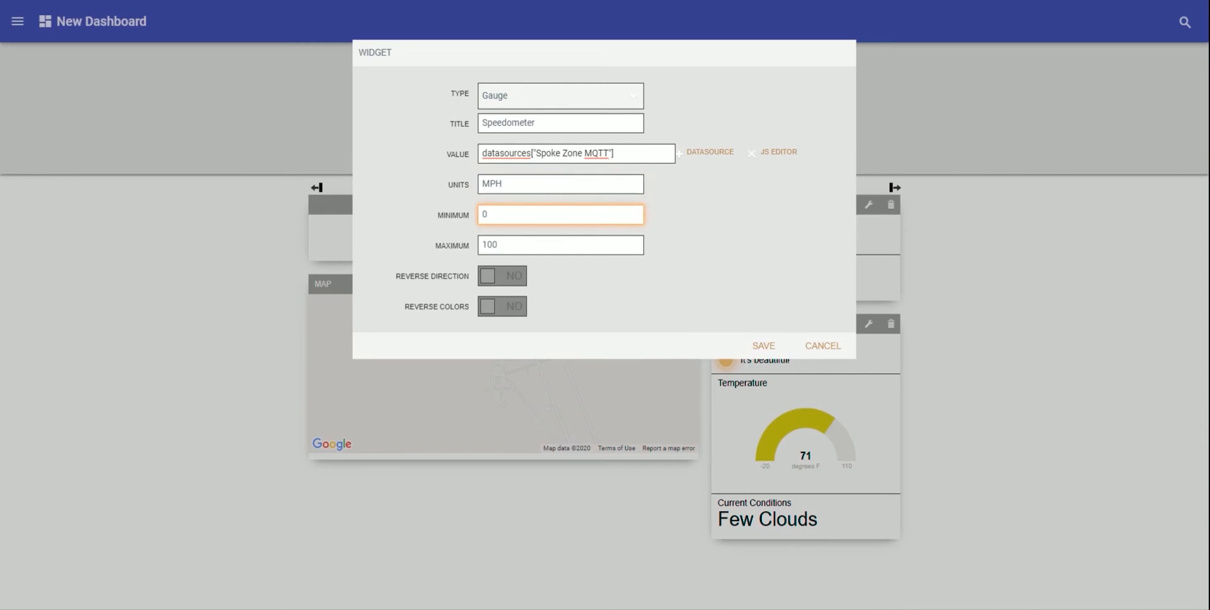
pyautogui.click(498, 245)
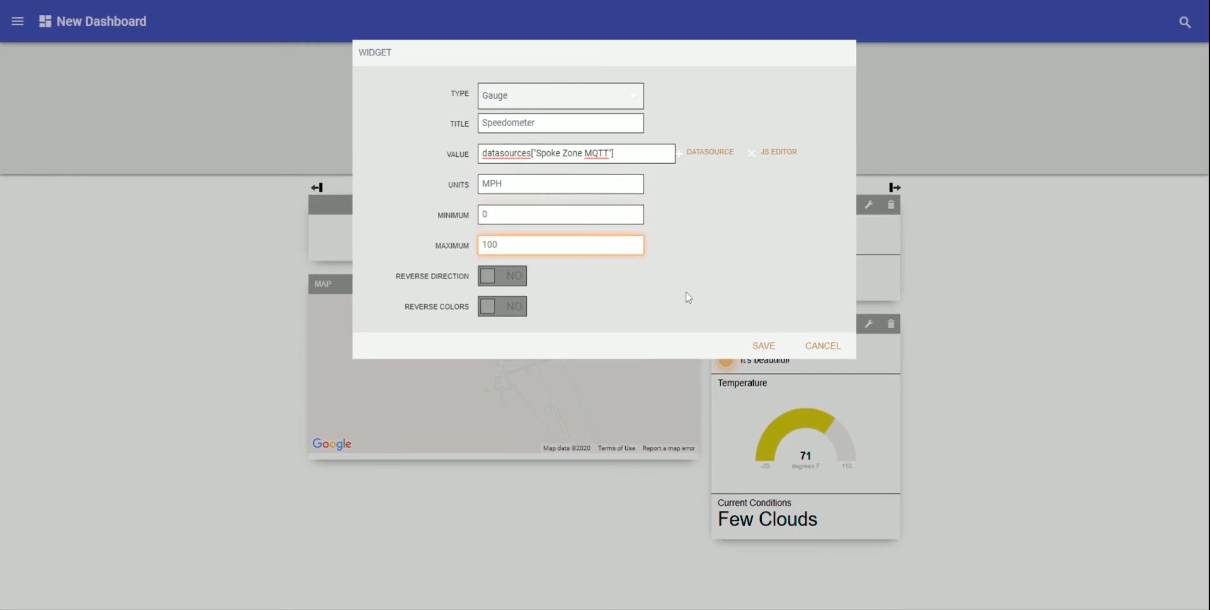
pyautogui.click(764, 347)
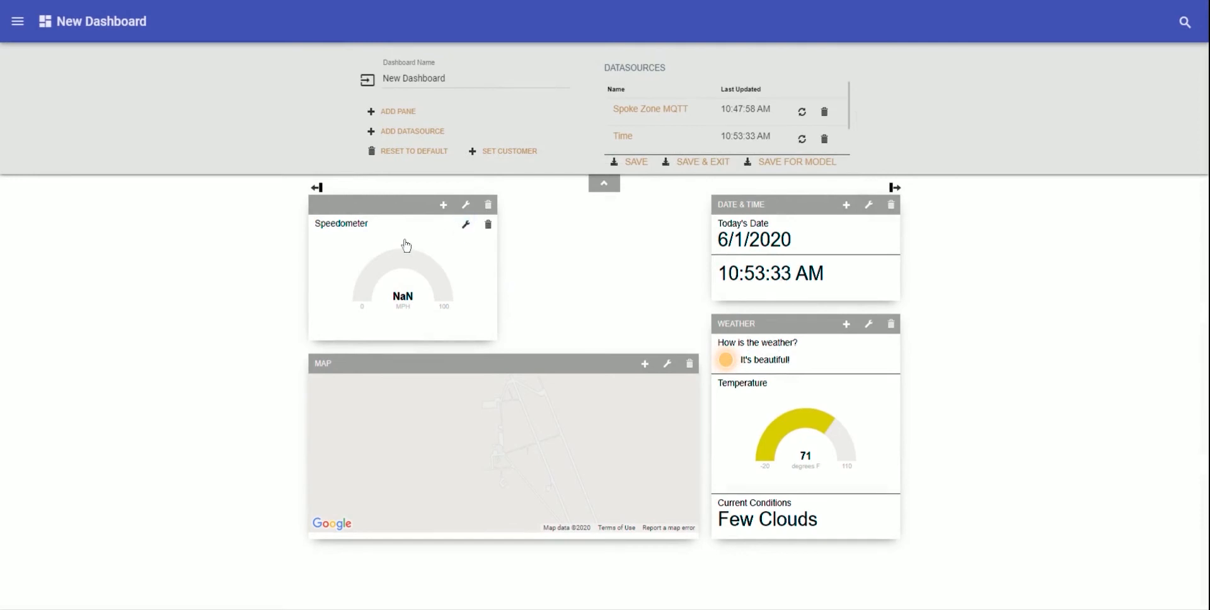
# - Add an Indicator Light pane 'Seat Belt Indicator' on Spoke Zone MQTT, texts Seat Belt ON/OFF
pyautogui.click(397, 111)
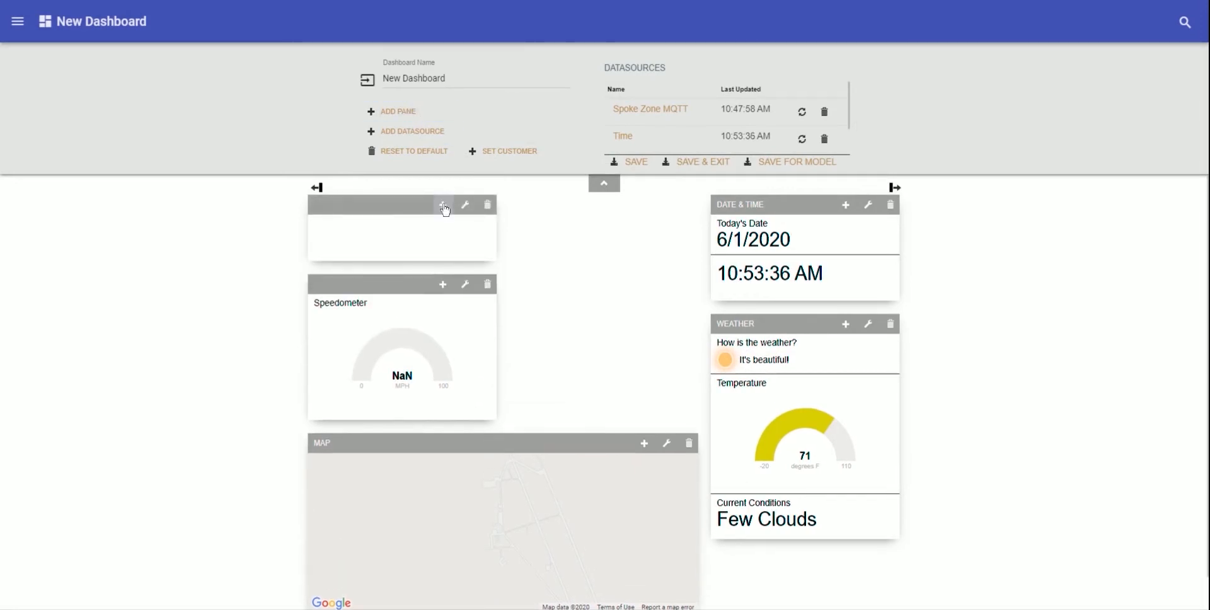
pyautogui.click(444, 205)
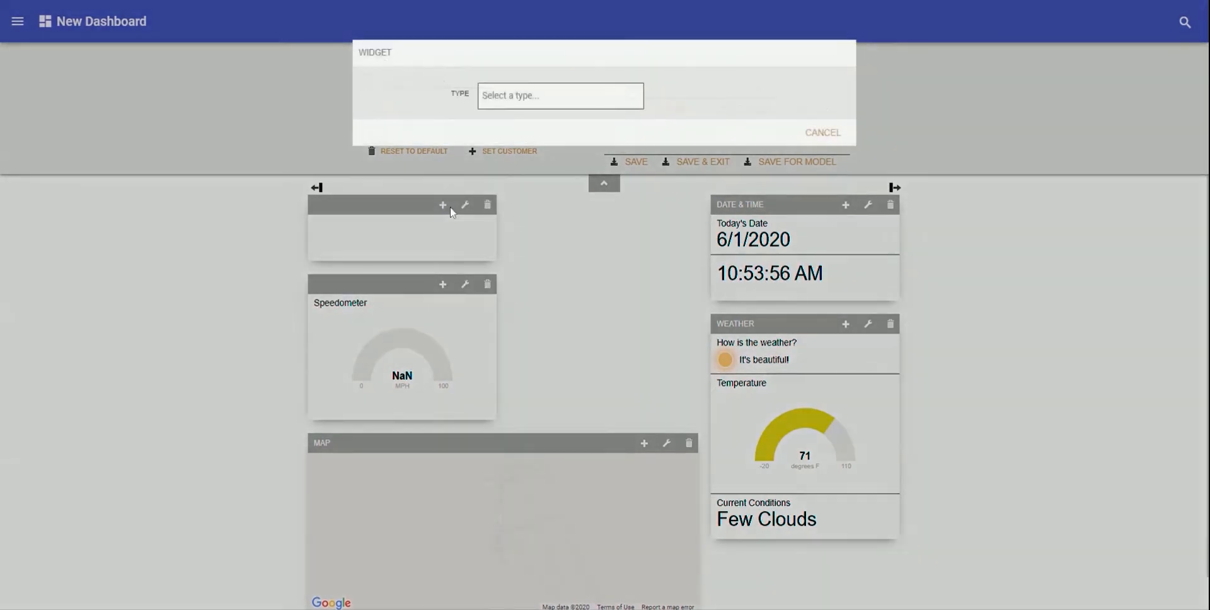
pyautogui.click(506, 115)
pyautogui.click(520, 123)
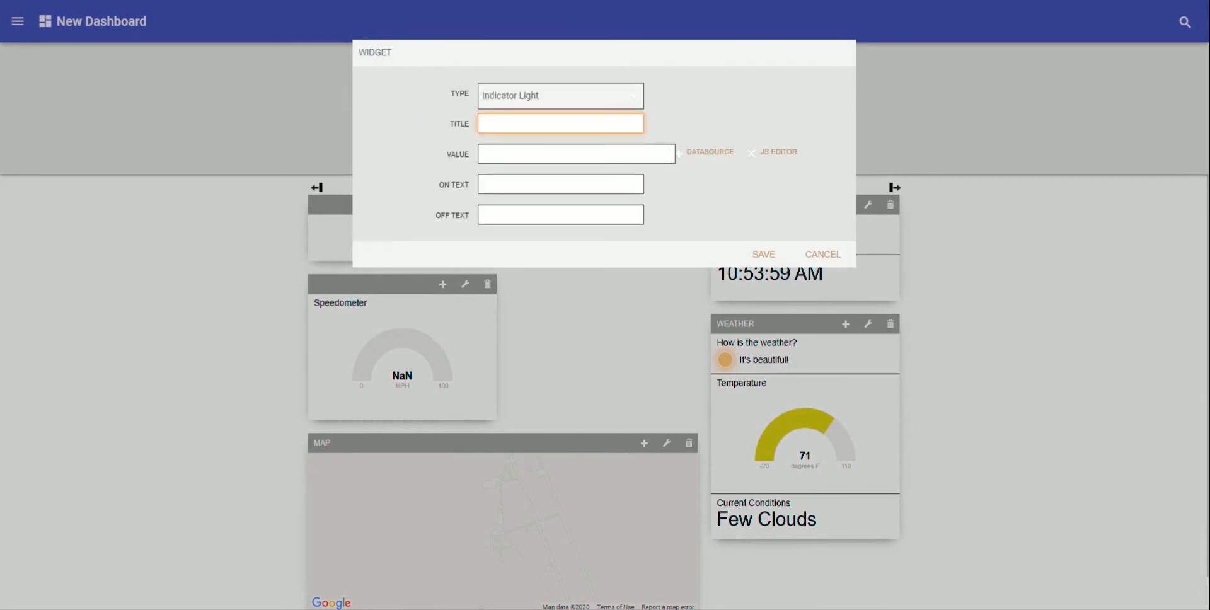
pyautogui.write('Seat Belt Indicator')
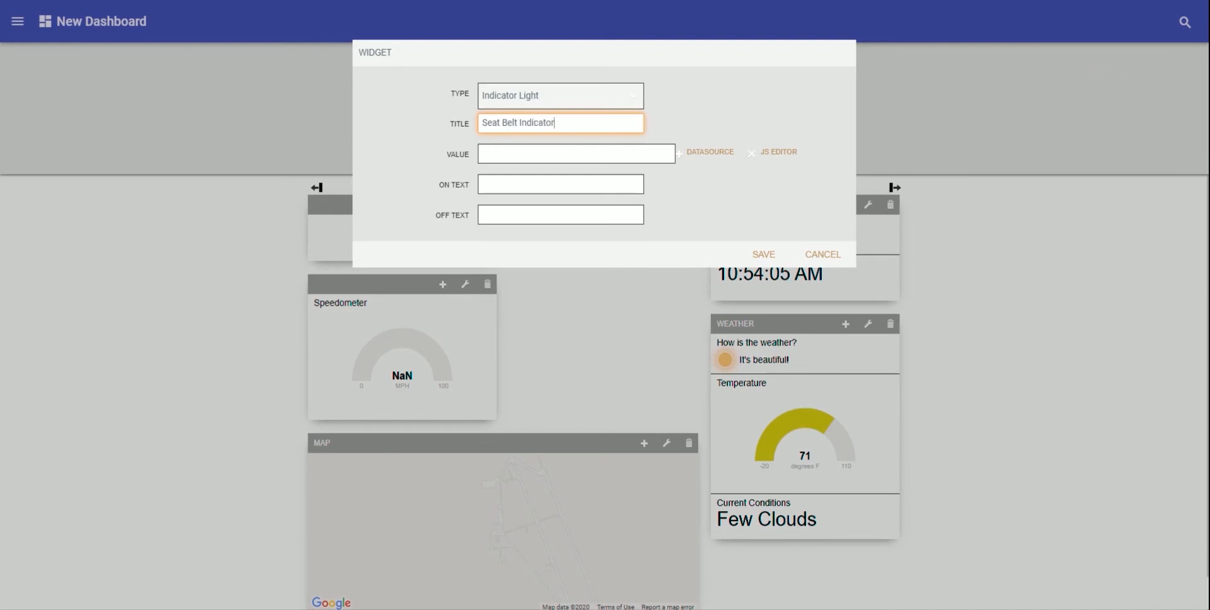
pyautogui.press('Tab')
pyautogui.click(703, 153)
pyautogui.click(553, 179)
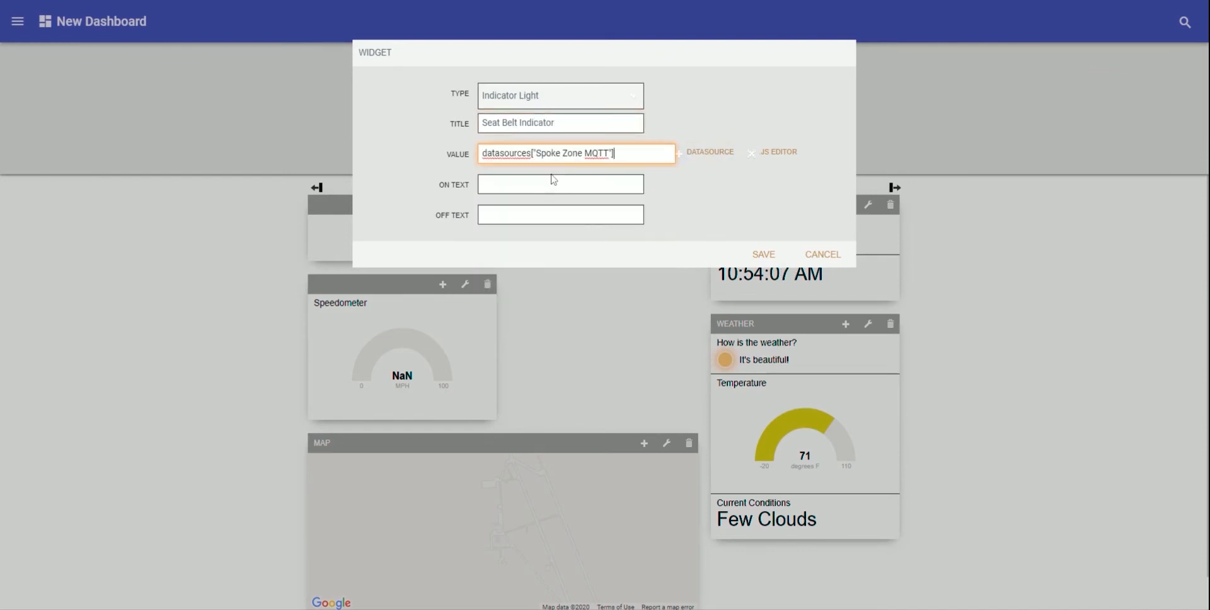
pyautogui.click(561, 184)
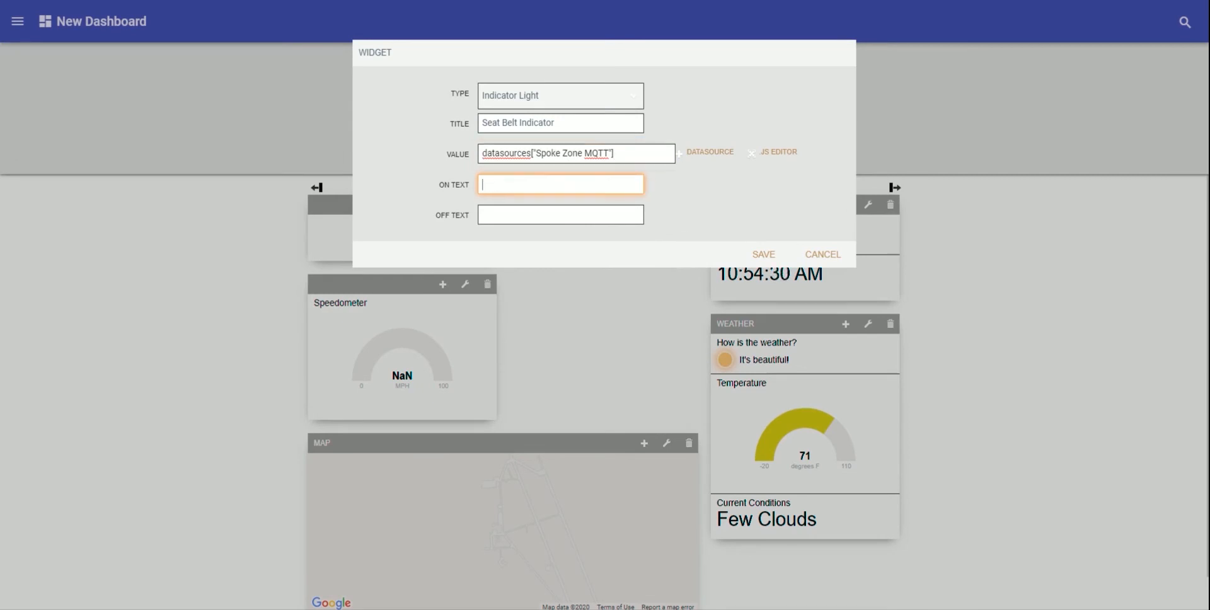
pyautogui.write('Seat Belt ON')
pyautogui.write('Seat Belt OFF')
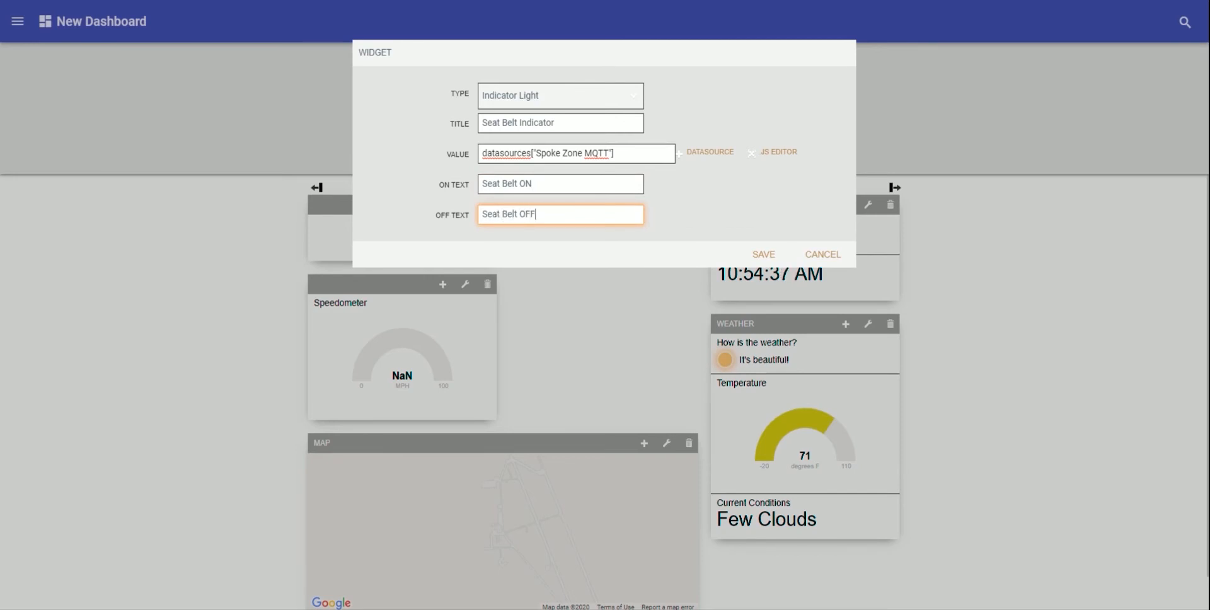
pyautogui.click(767, 253)
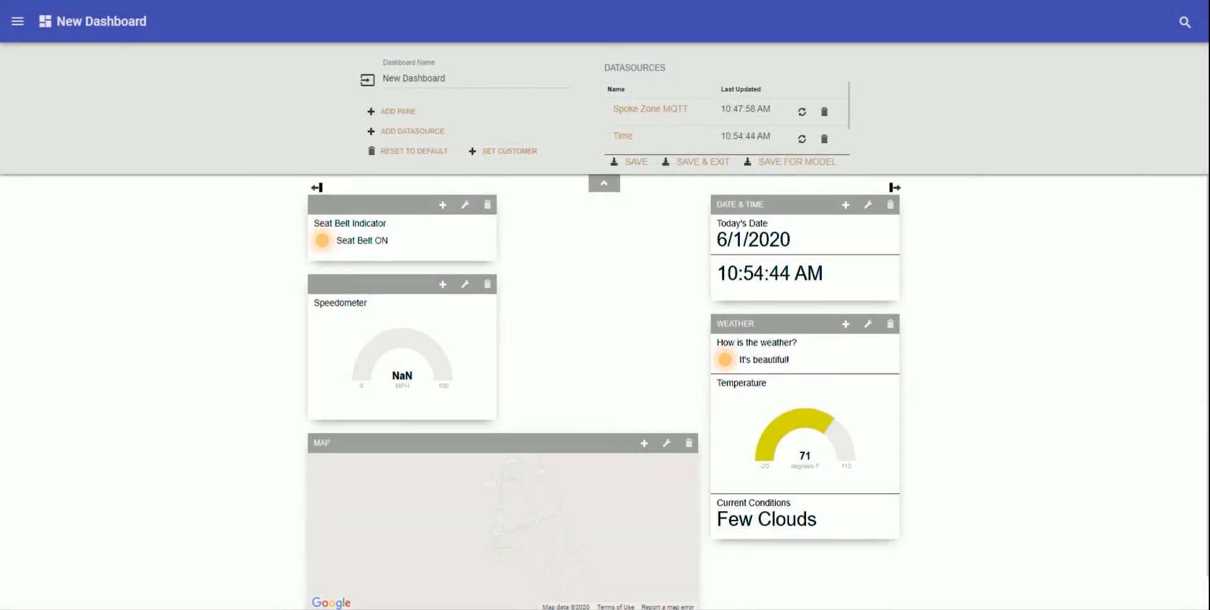
# - Add a Spoke Zone MQTT datasource for device MRS_Demo, leaving JSON Messages off
pyautogui.click(410, 131)
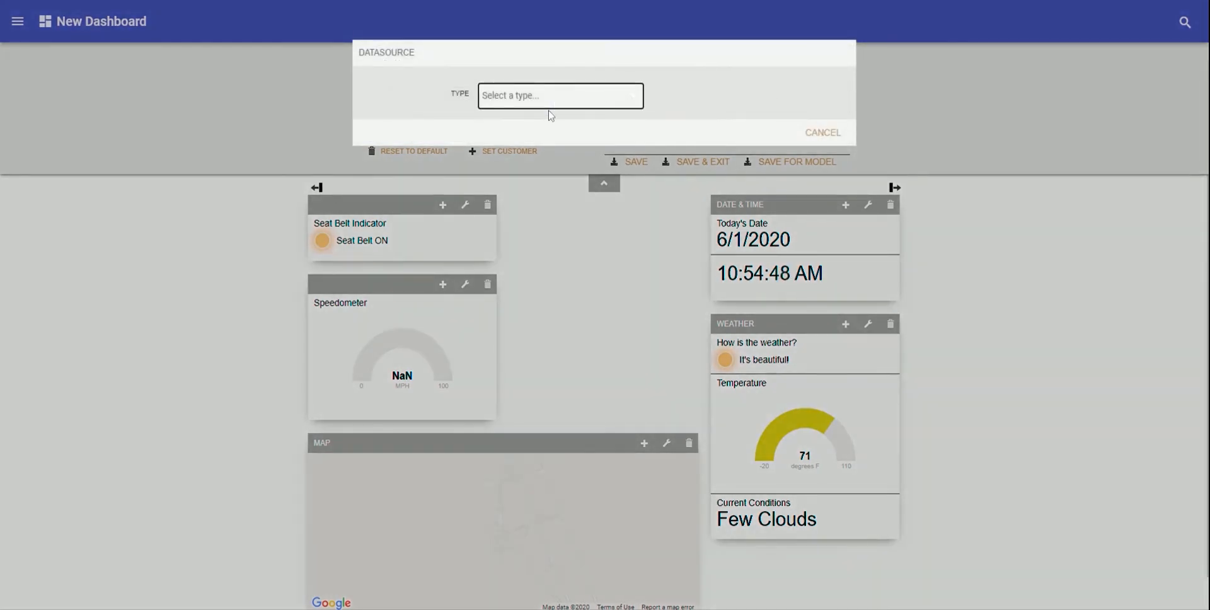
pyautogui.click(550, 115)
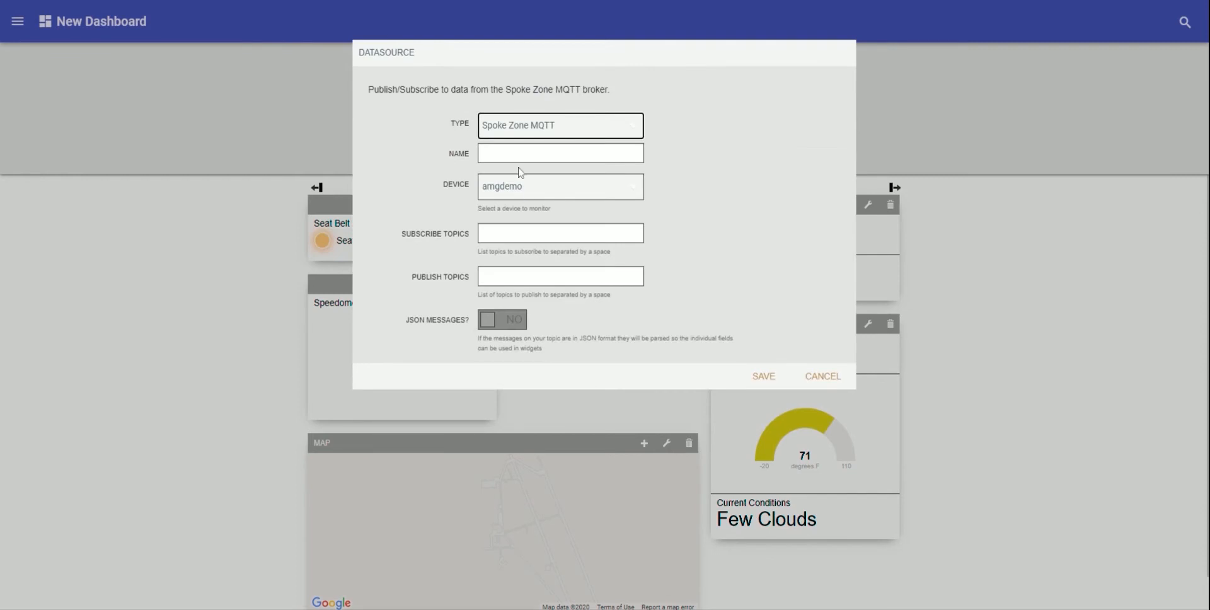
pyautogui.click(521, 191)
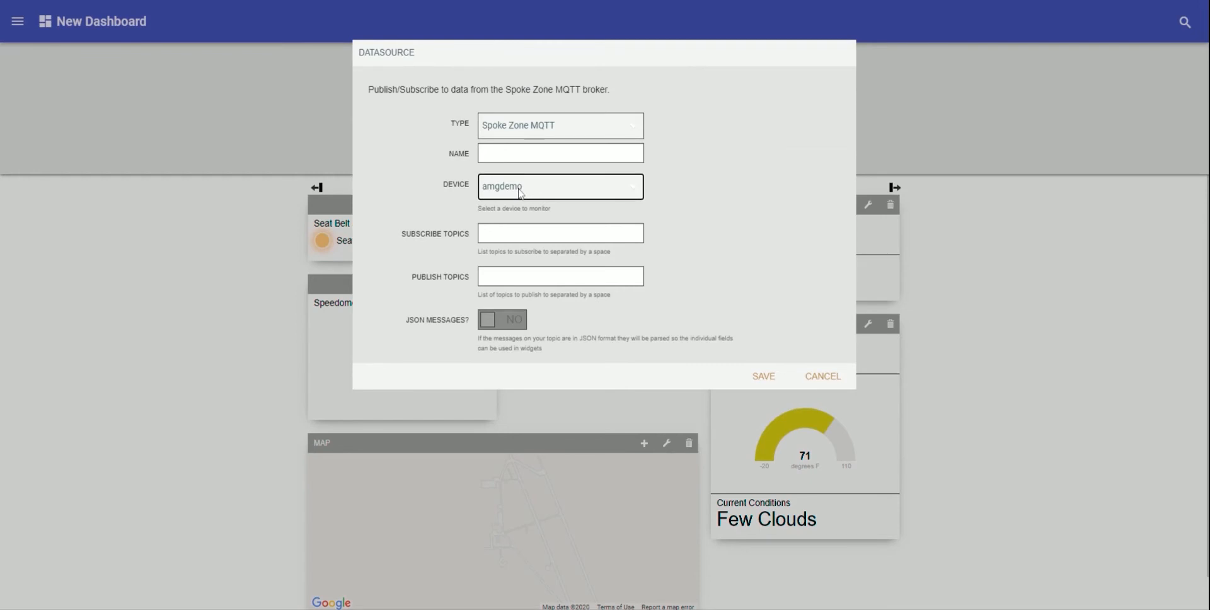
pyautogui.click(512, 218)
pyautogui.press('Tab')
pyautogui.press('Tab')
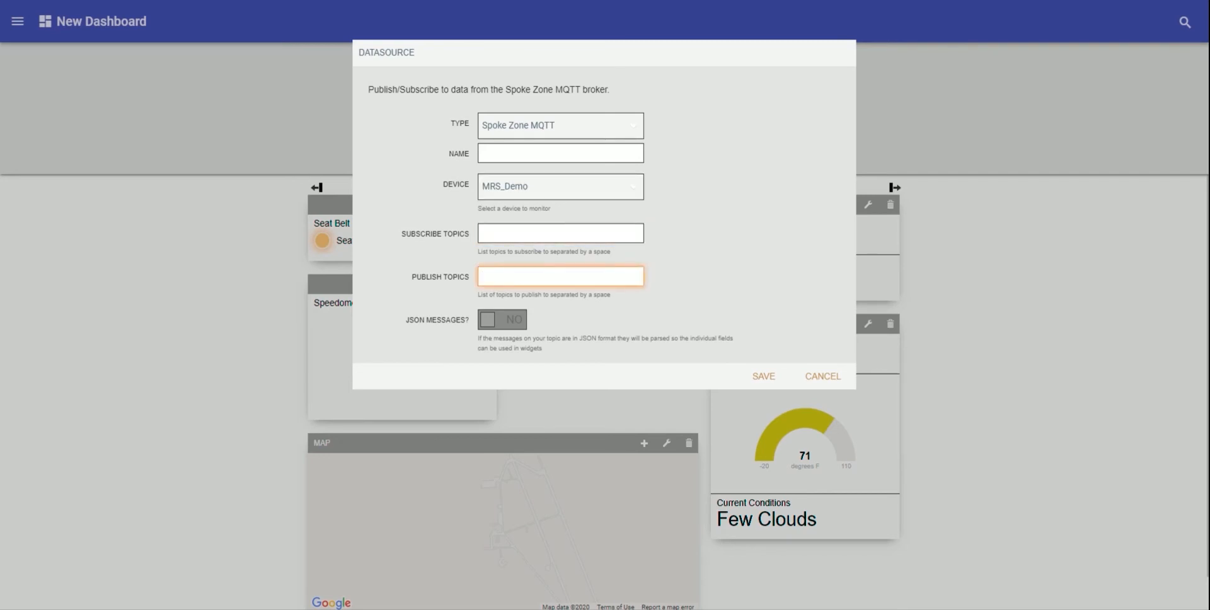
pyautogui.click(489, 324)
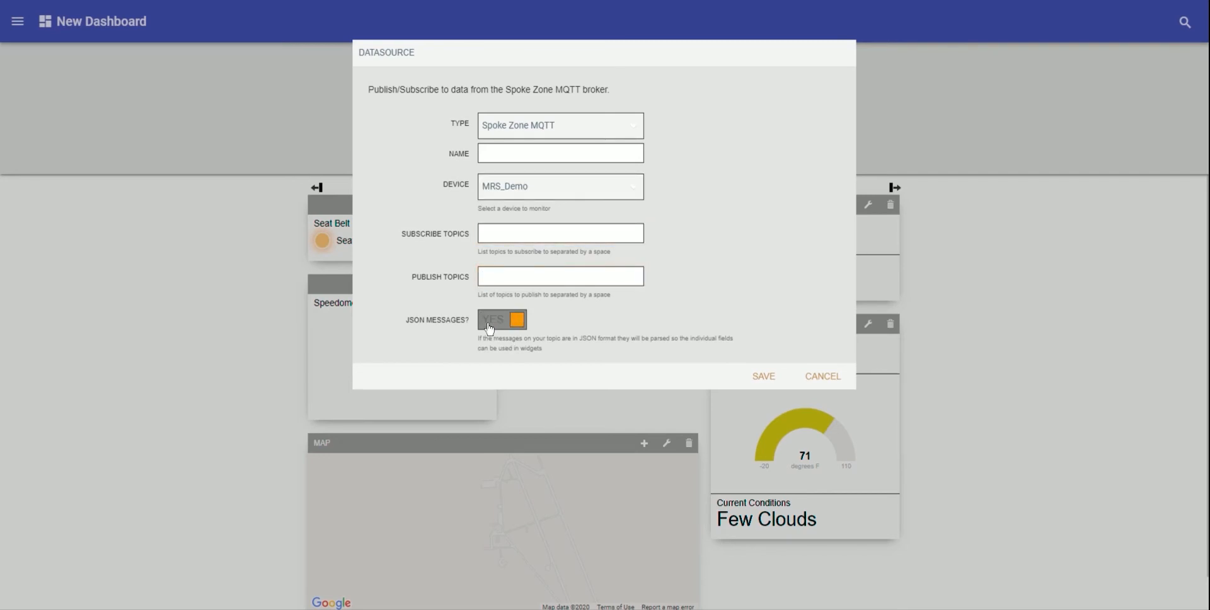
pyautogui.click(490, 325)
pyautogui.click(762, 378)
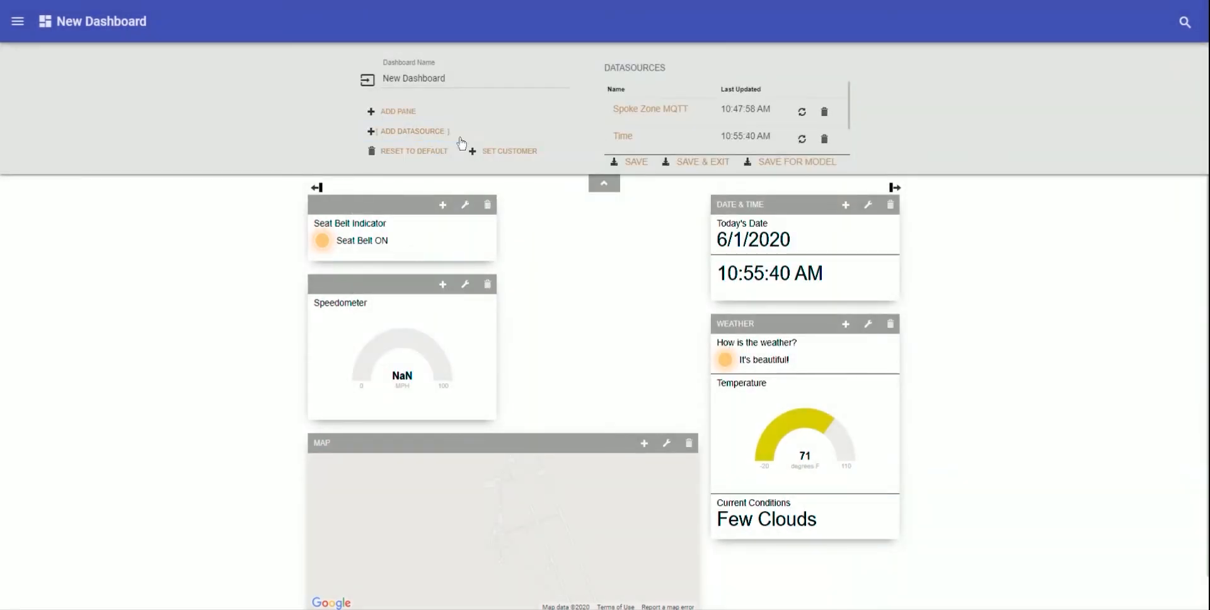
# - Assign New Dashboard to a Client-type customer chosen from the Name list
pyautogui.click(515, 159)
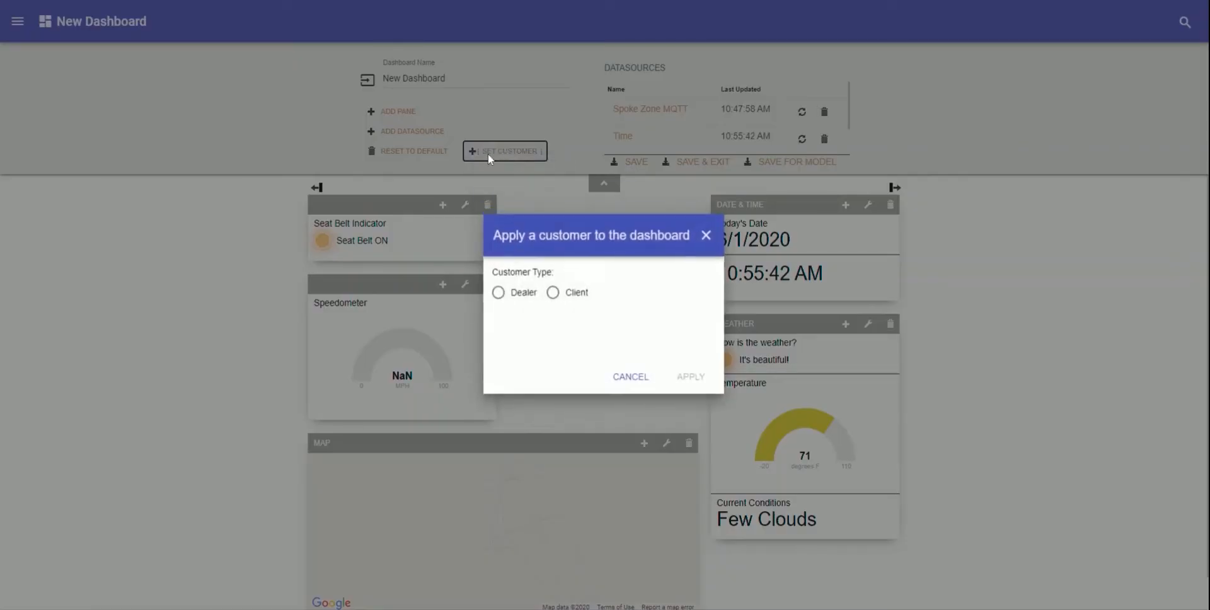
pyautogui.click(554, 295)
pyautogui.click(675, 347)
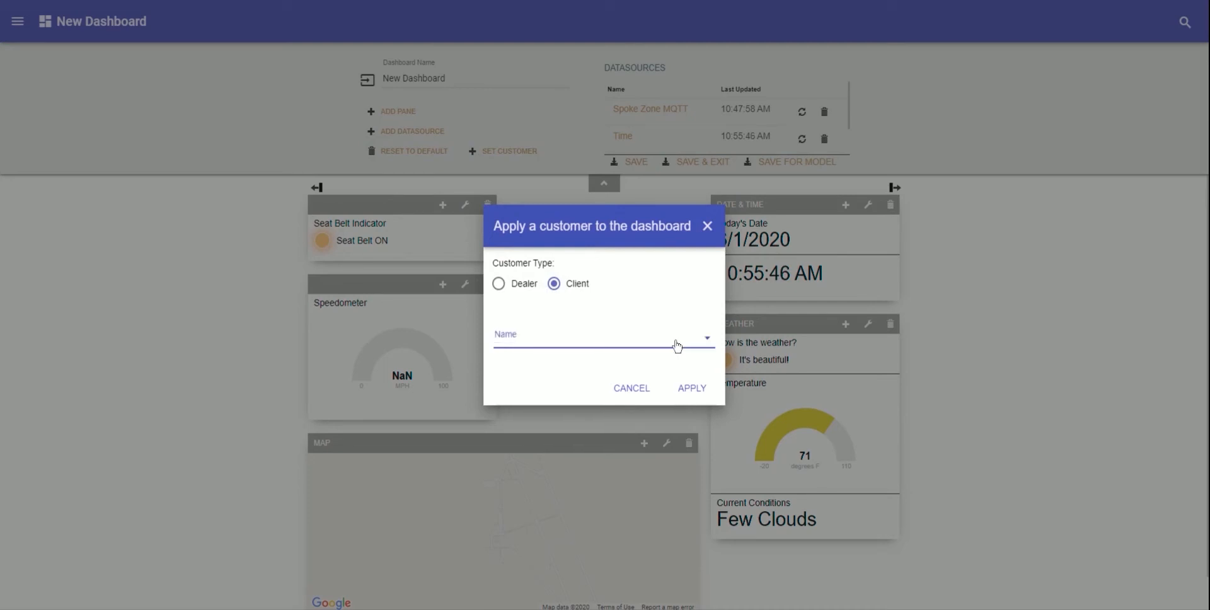
pyautogui.click(501, 340)
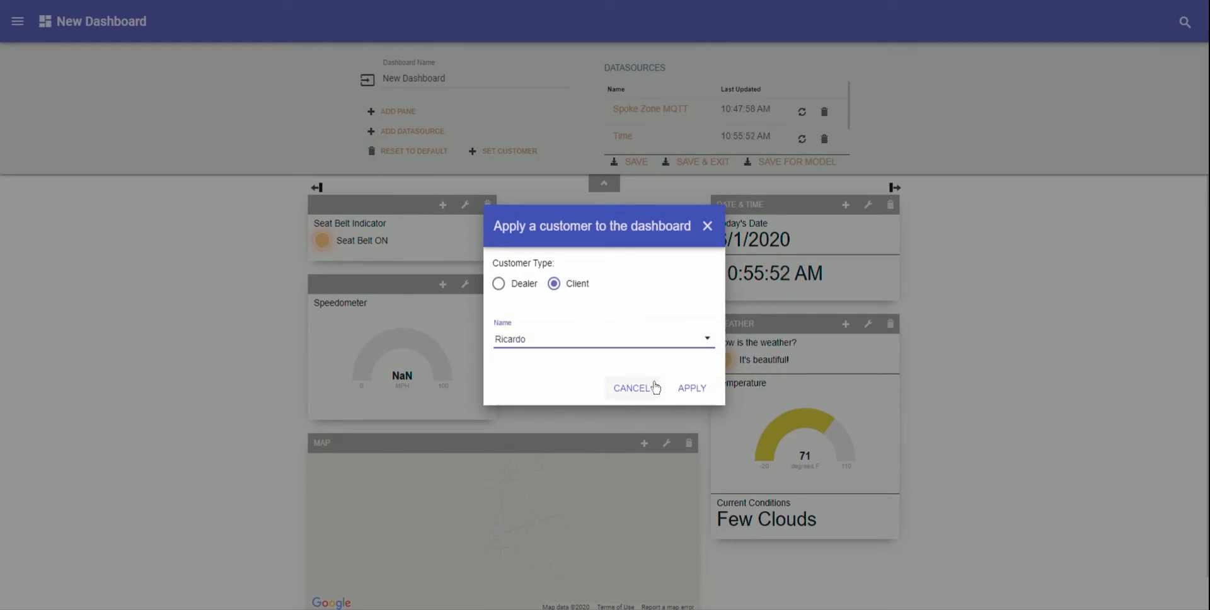
pyautogui.click(688, 387)
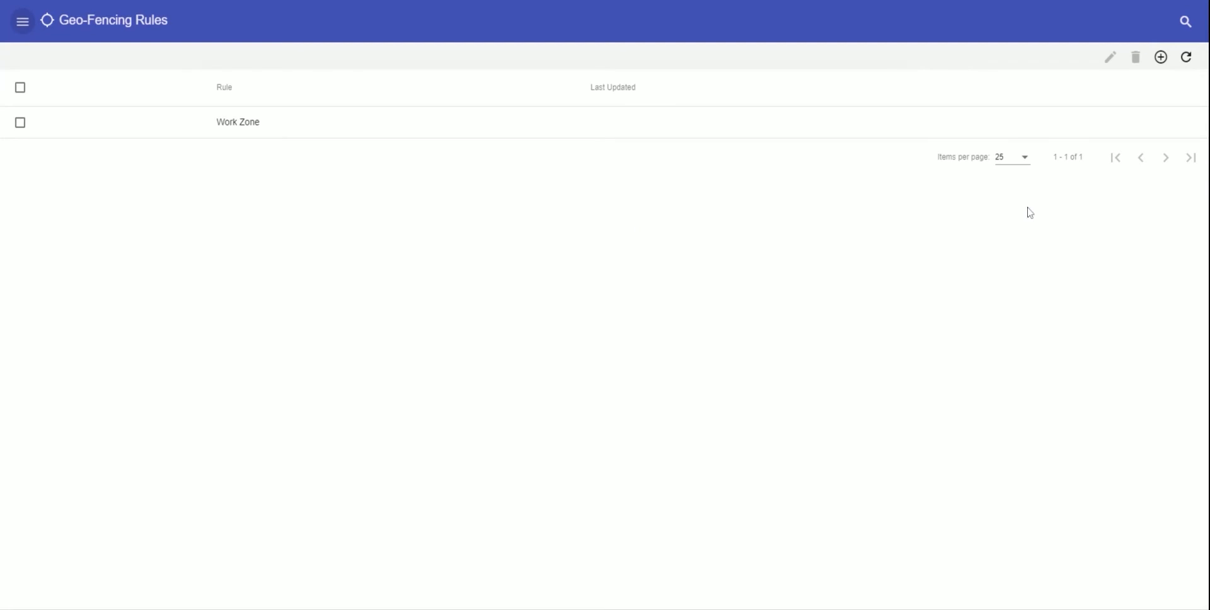
# - Create a new geo-fencing rule named Work Zone and zoom the map in
pyautogui.click(1160, 59)
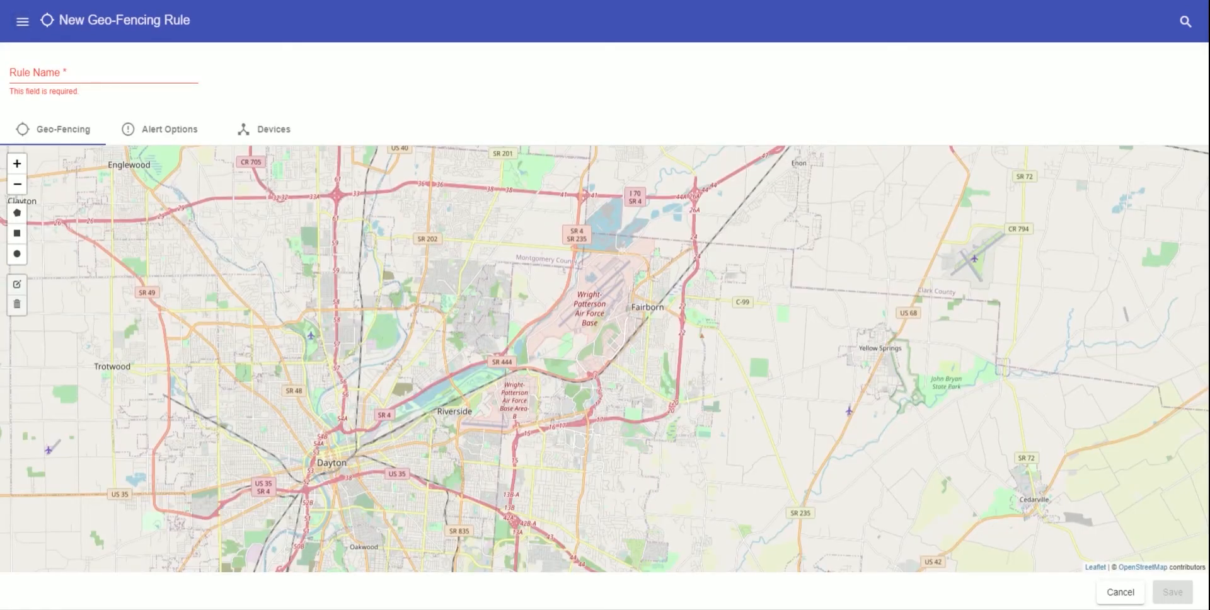
pyautogui.click(47, 80)
pyautogui.write('Work Zone')
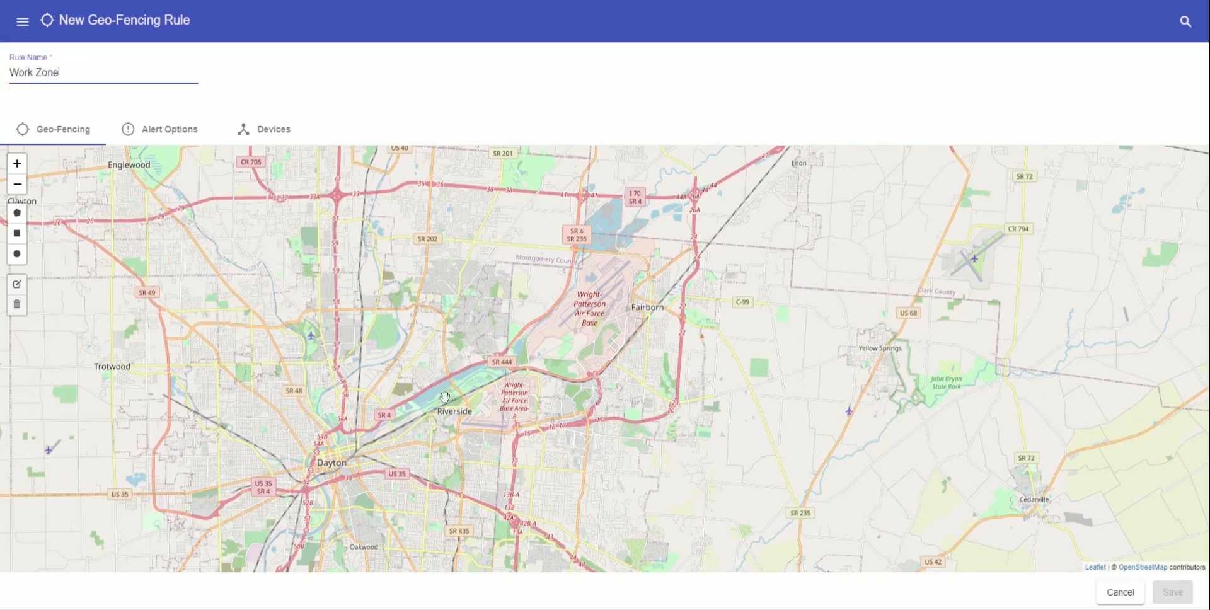
pyautogui.scroll(5, 444, 397)
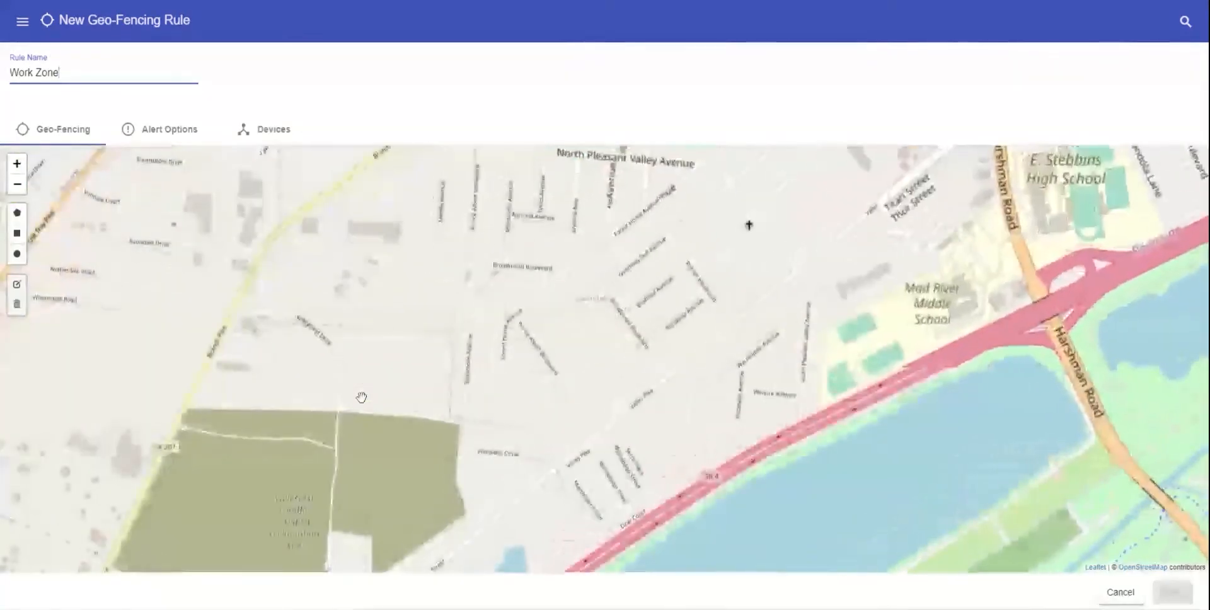
pyautogui.scroll(2, 372, 394)
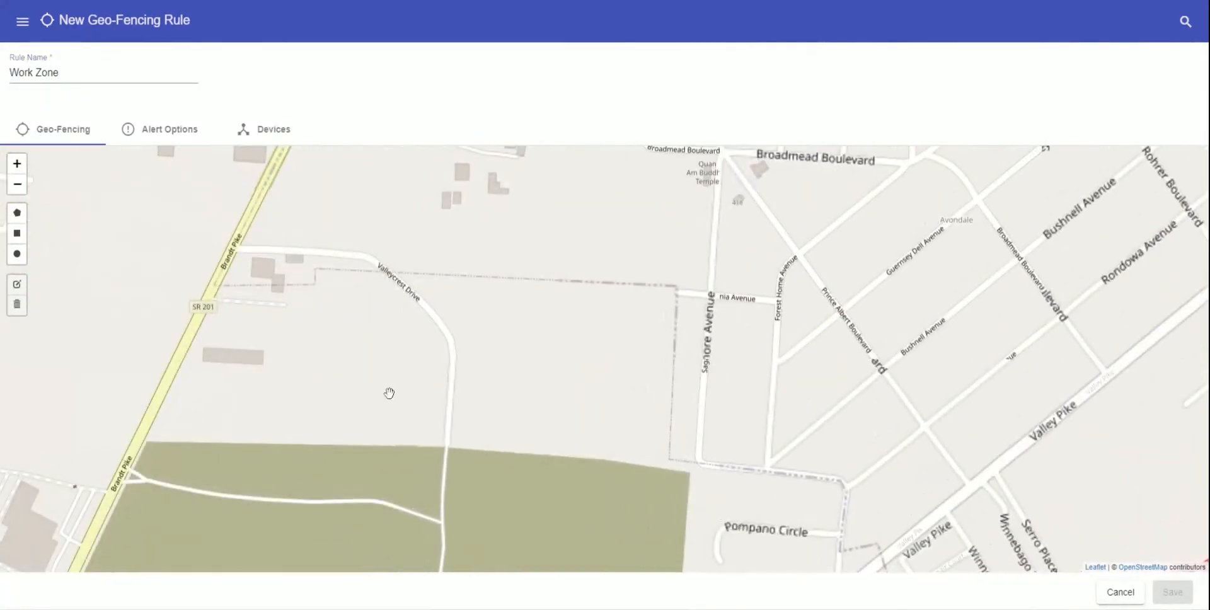
# - Draw a five-corner polygon fence spanning Valleycrest Drive to Sagamore Avenue
pyautogui.click(18, 213)
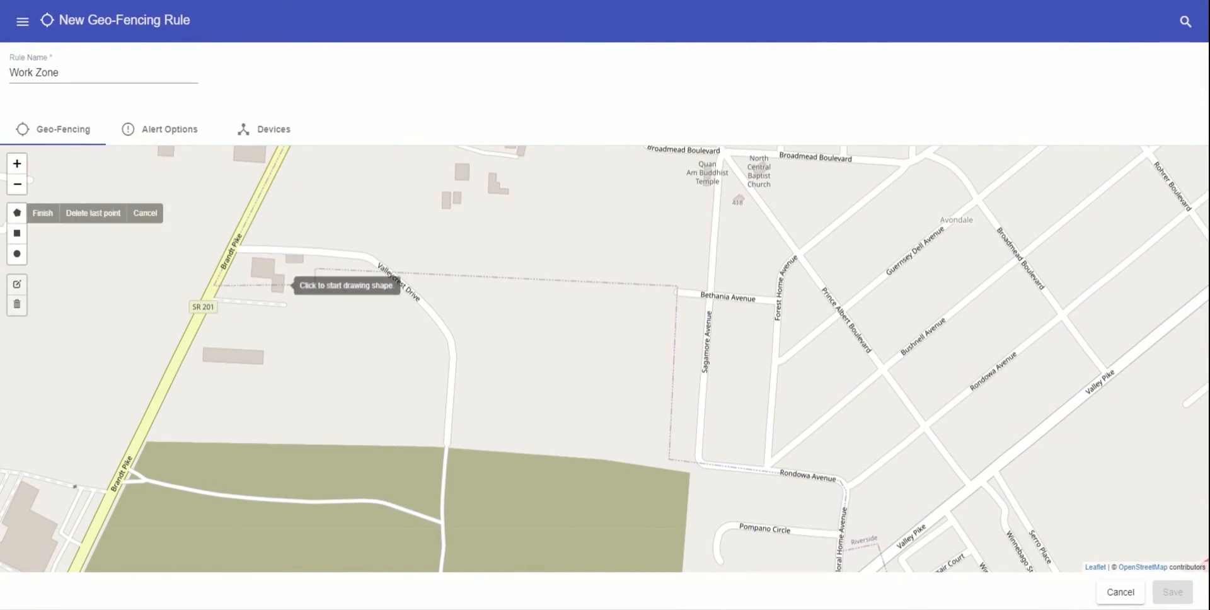
pyautogui.click(252, 223)
pyautogui.click(151, 431)
pyautogui.click(663, 466)
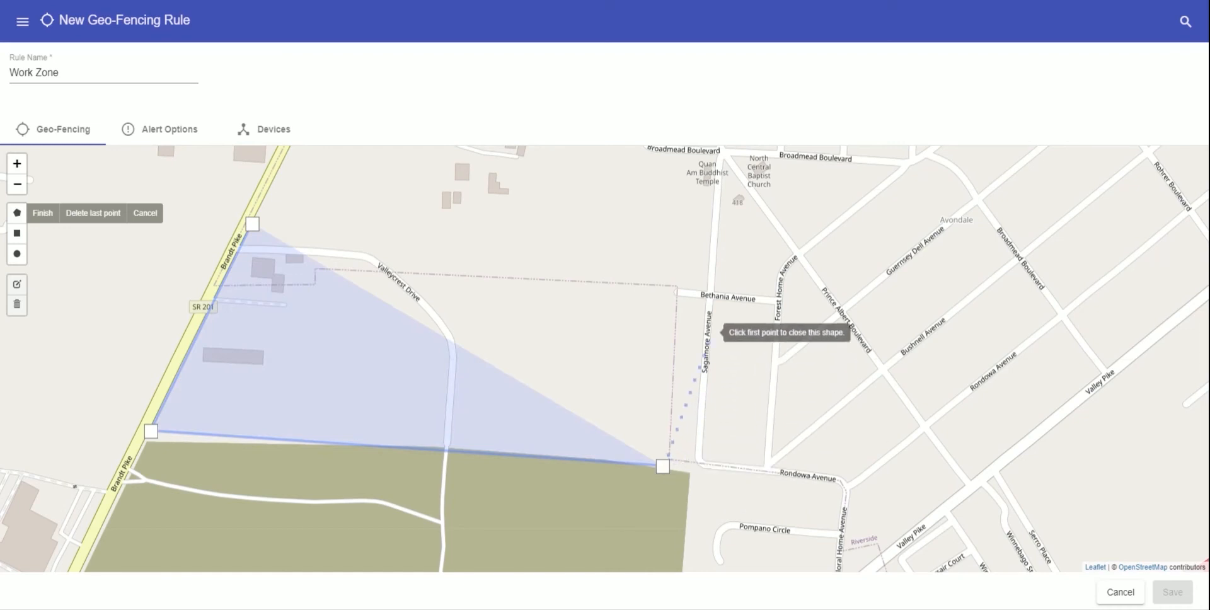
pyautogui.click(710, 332)
pyautogui.click(568, 234)
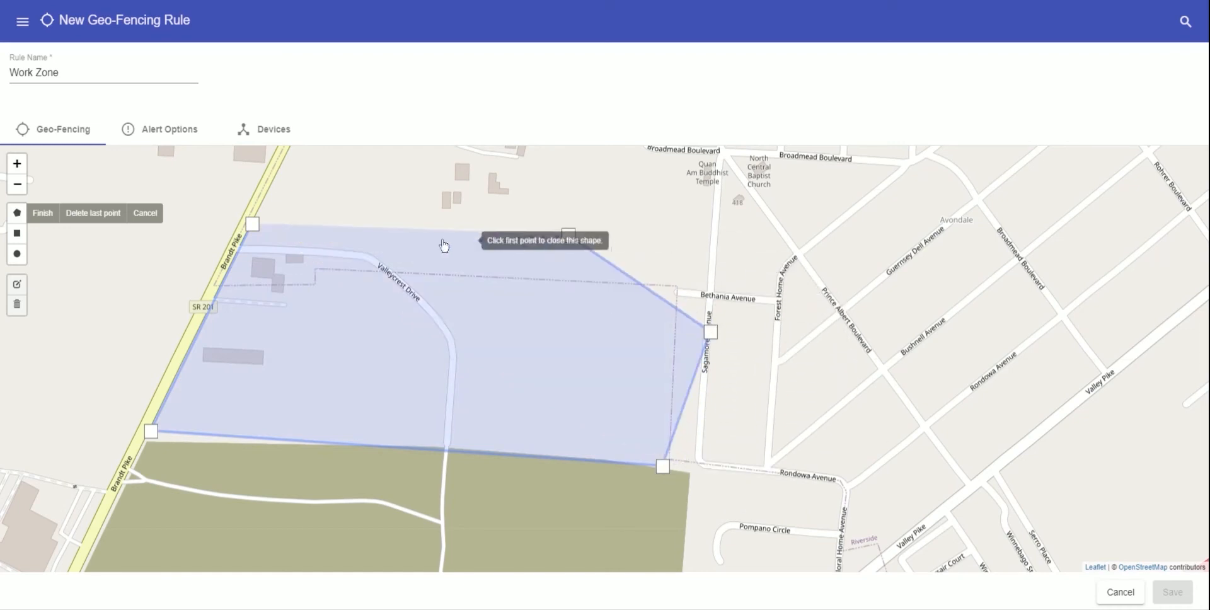
pyautogui.click(252, 223)
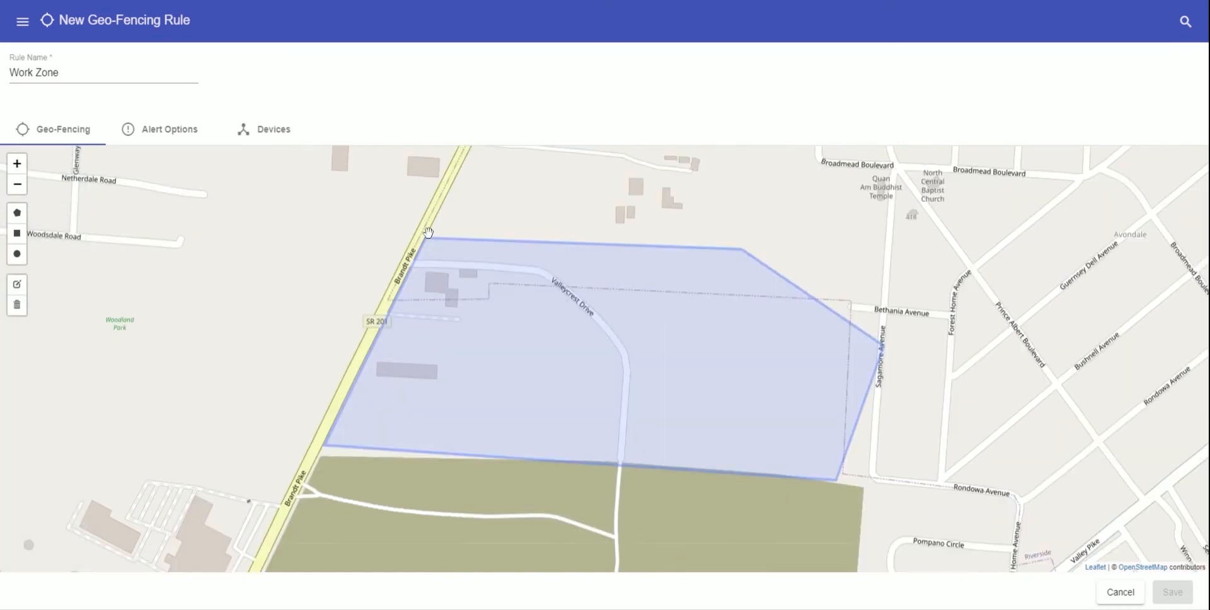
# - Nudge the polygon's top-left corner, then delete the polygon fence
pyautogui.click(17, 285)
pyautogui.moveTo(426, 243)
pyautogui.mouseDown()
pyautogui.moveTo(446, 277)
pyautogui.moveTo(425, 244)
pyautogui.mouseUp()
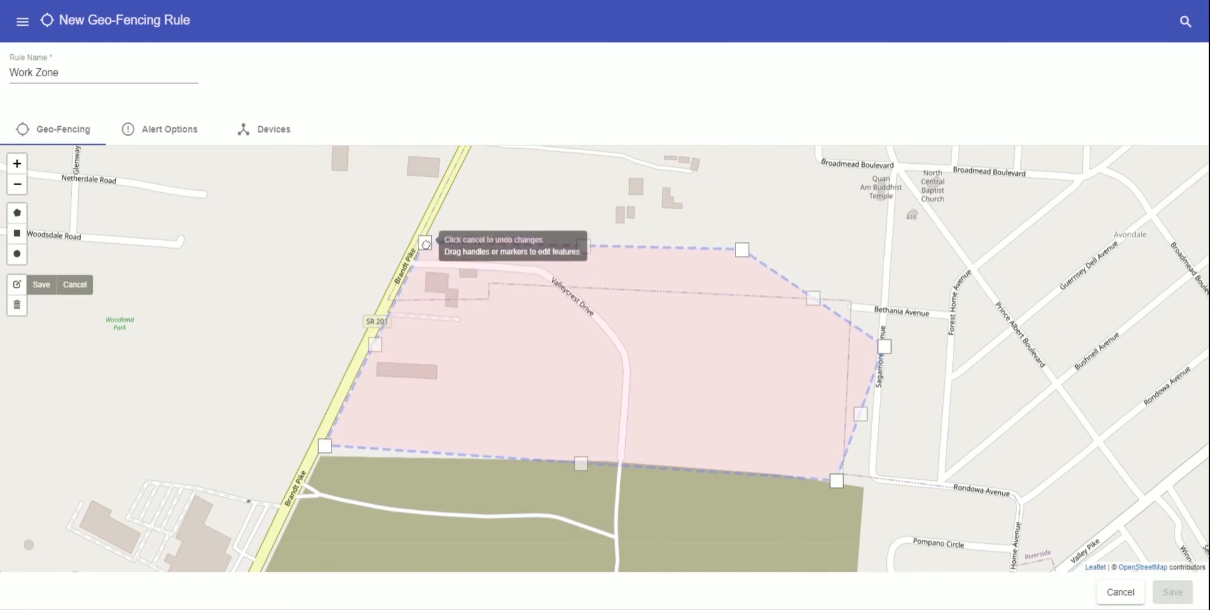
pyautogui.click(40, 286)
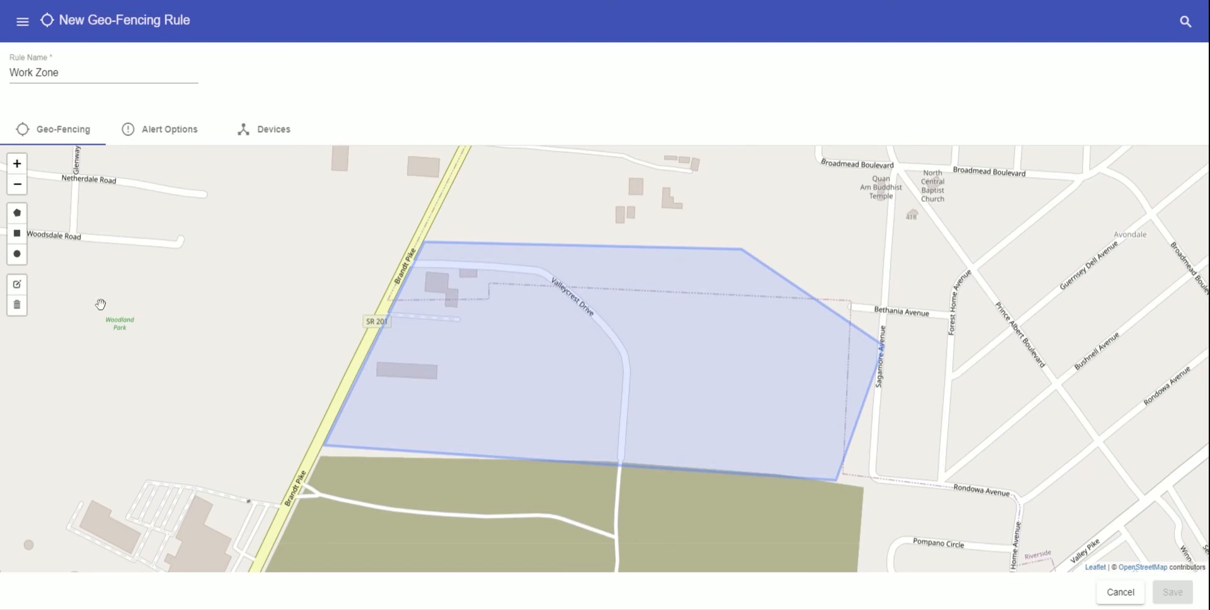
pyautogui.click(17, 306)
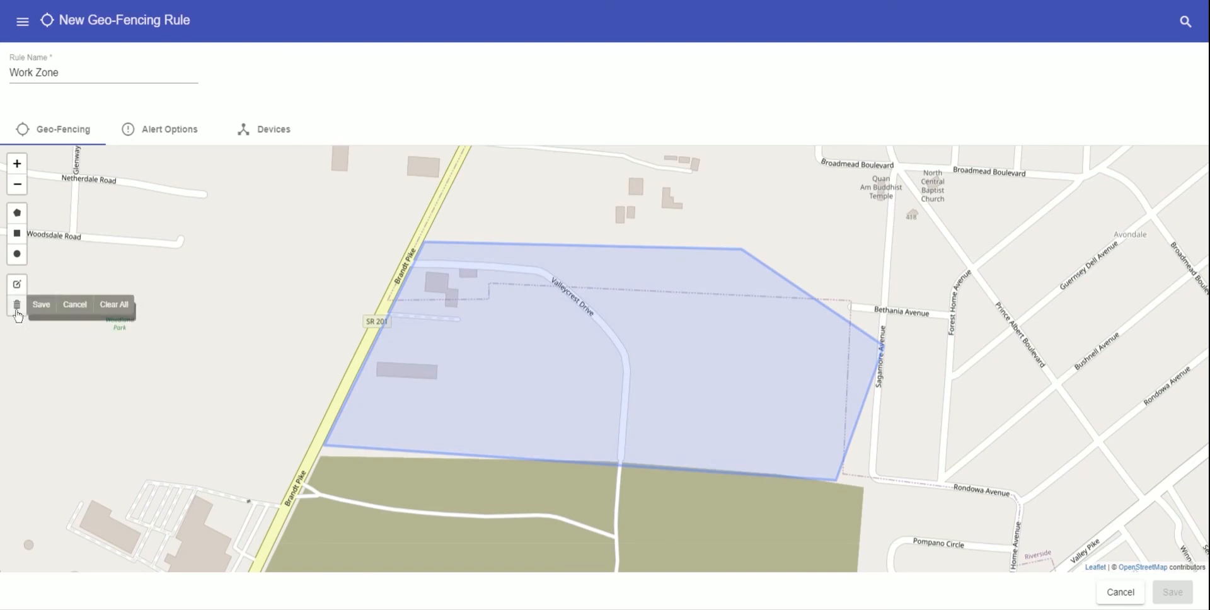
pyautogui.click(540, 333)
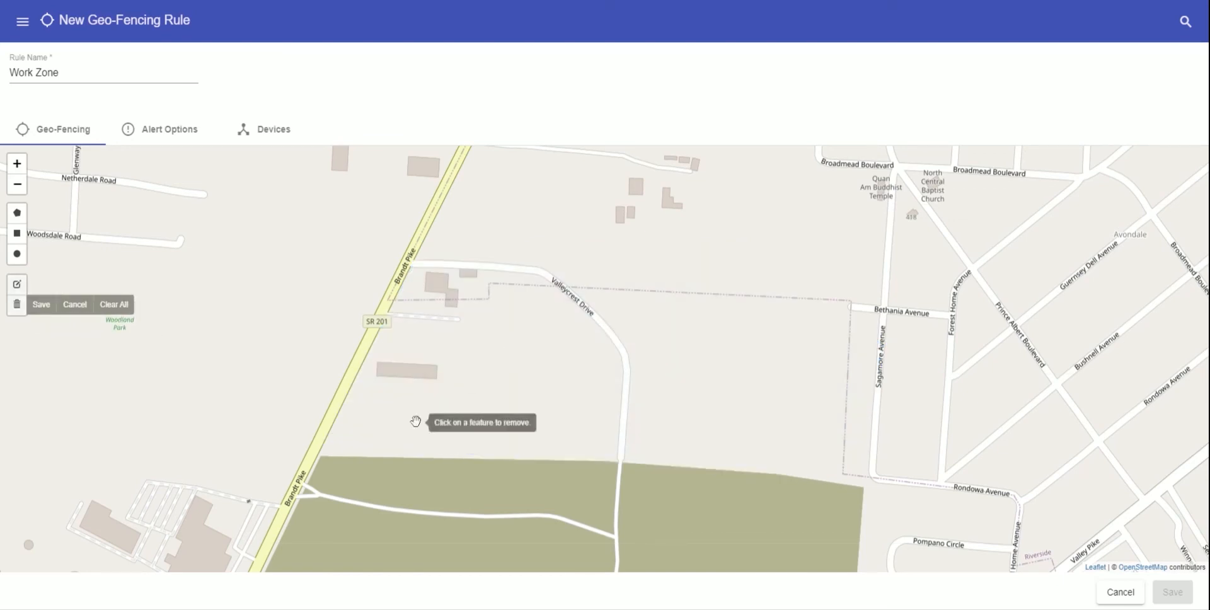
pyautogui.click(42, 308)
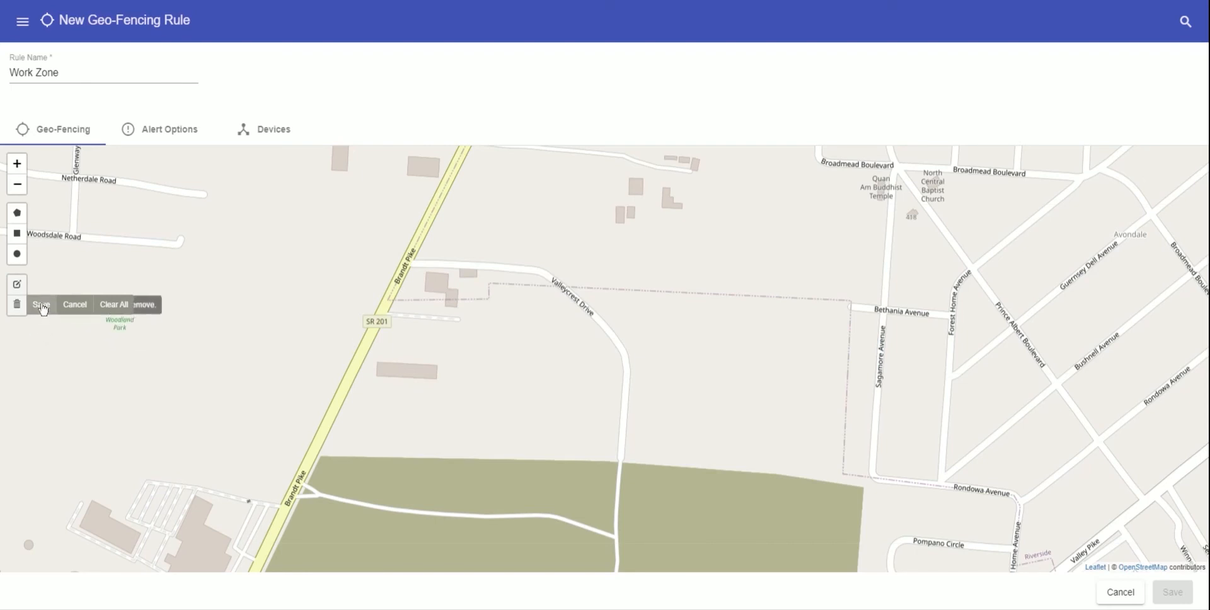
# - Draw a rectangle fence over Valleycrest Drive and shift it left
pyautogui.click(17, 234)
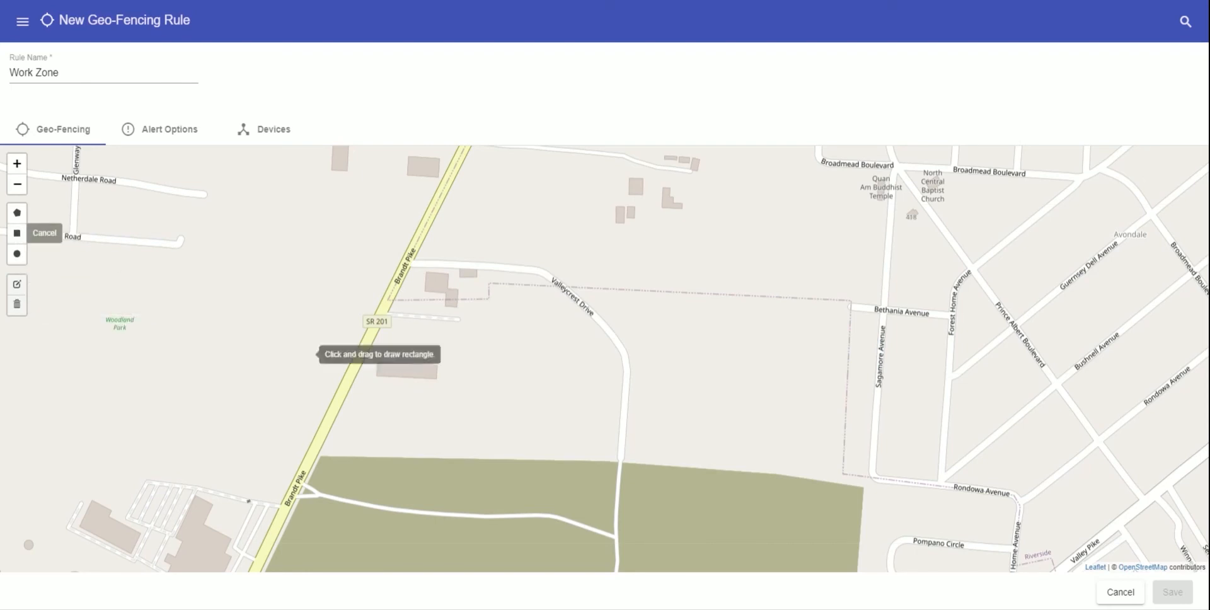
pyautogui.moveTo(418, 227); pyautogui.dragTo(897, 480)
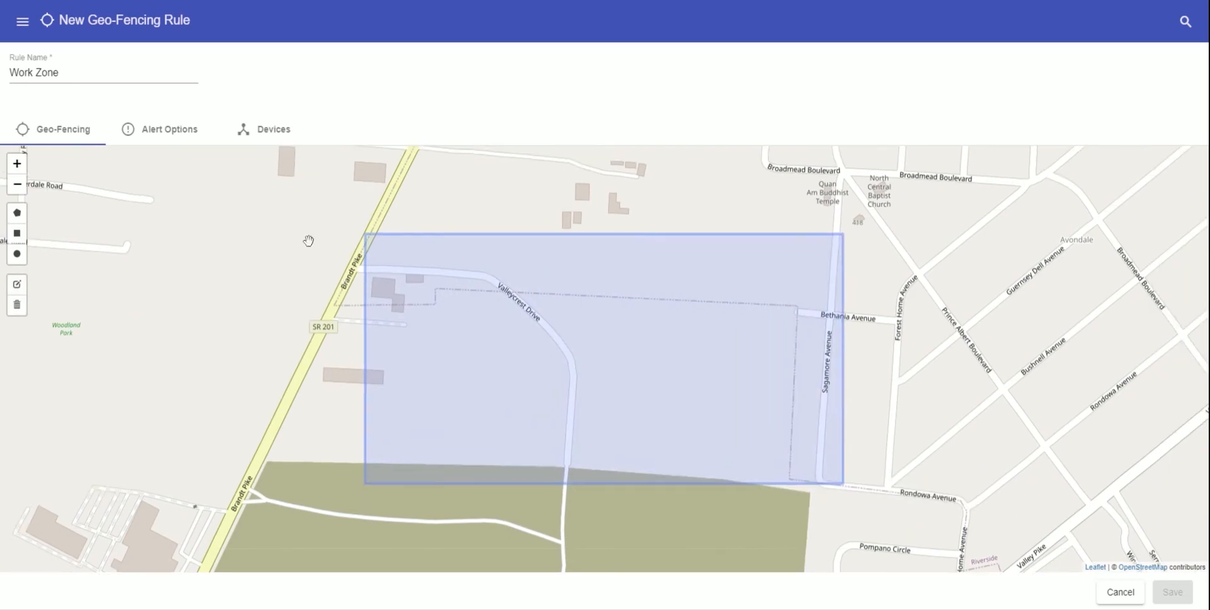
pyautogui.click(17, 284)
pyautogui.moveTo(604, 357)
pyautogui.mouseDown()
pyautogui.moveTo(456, 323)
pyautogui.moveTo(475, 348)
pyautogui.moveTo(528, 360)
pyautogui.mouseUp()
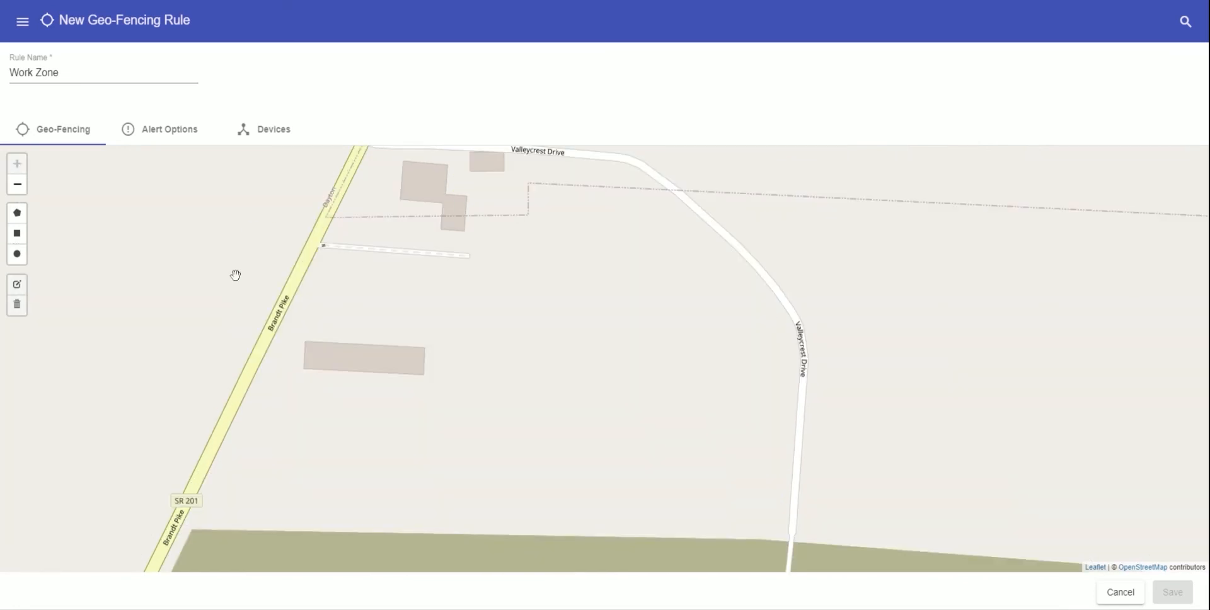
# - Draw a small circular fence about 92 m across, then view the alert options
pyautogui.click(17, 253)
pyautogui.moveTo(430, 259); pyautogui.dragTo(529, 345)
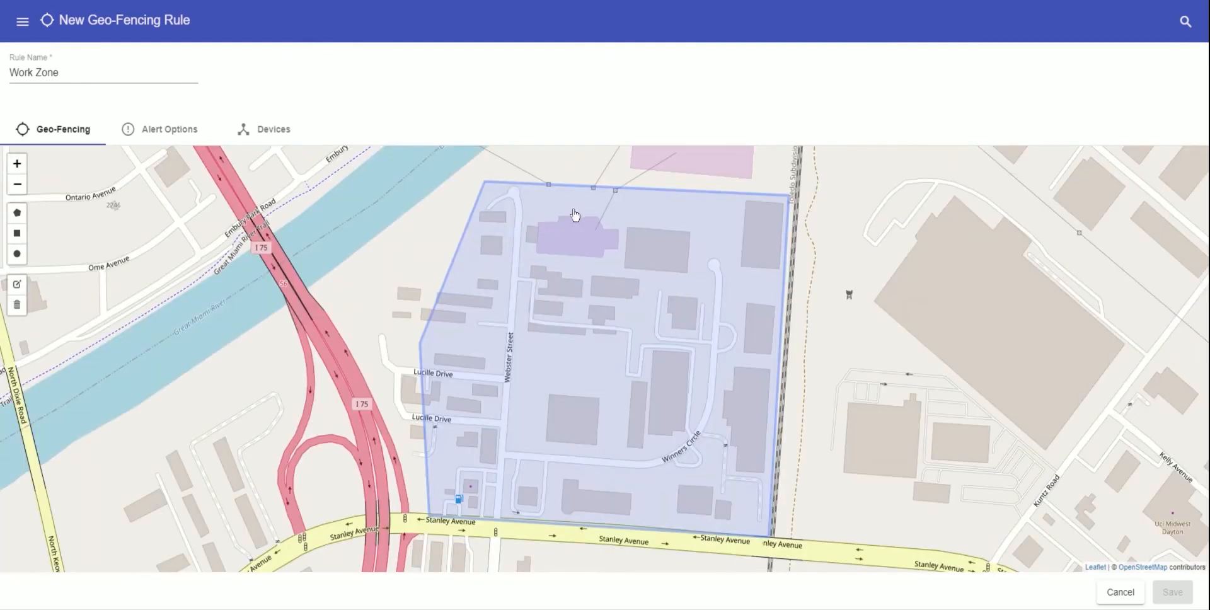
pyautogui.click(151, 130)
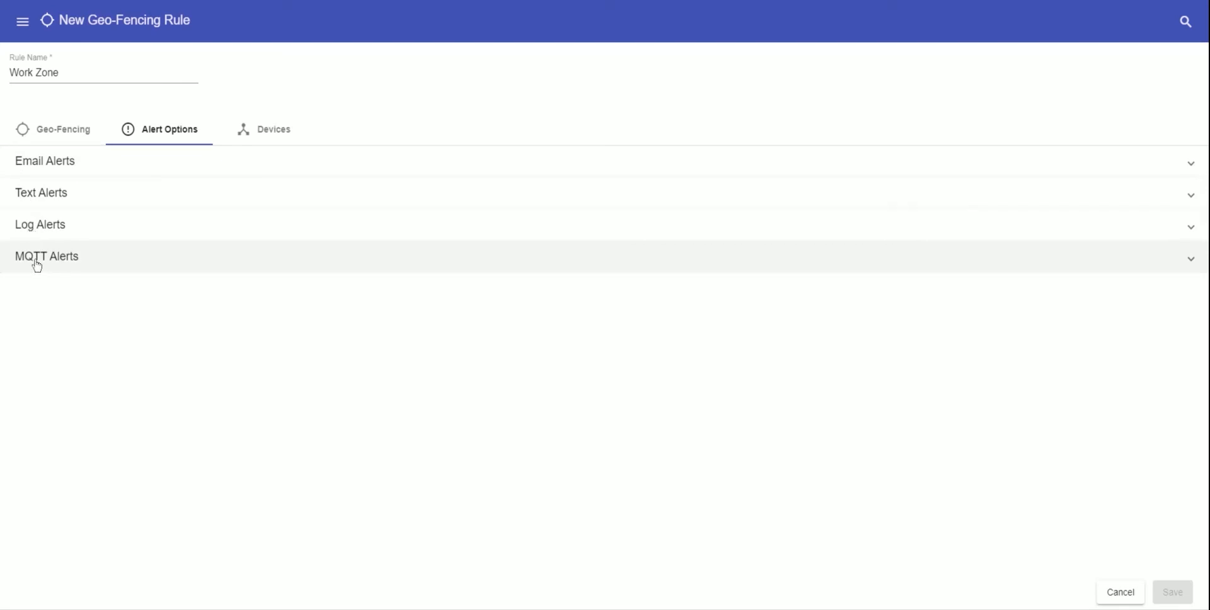
pyautogui.click(25, 162)
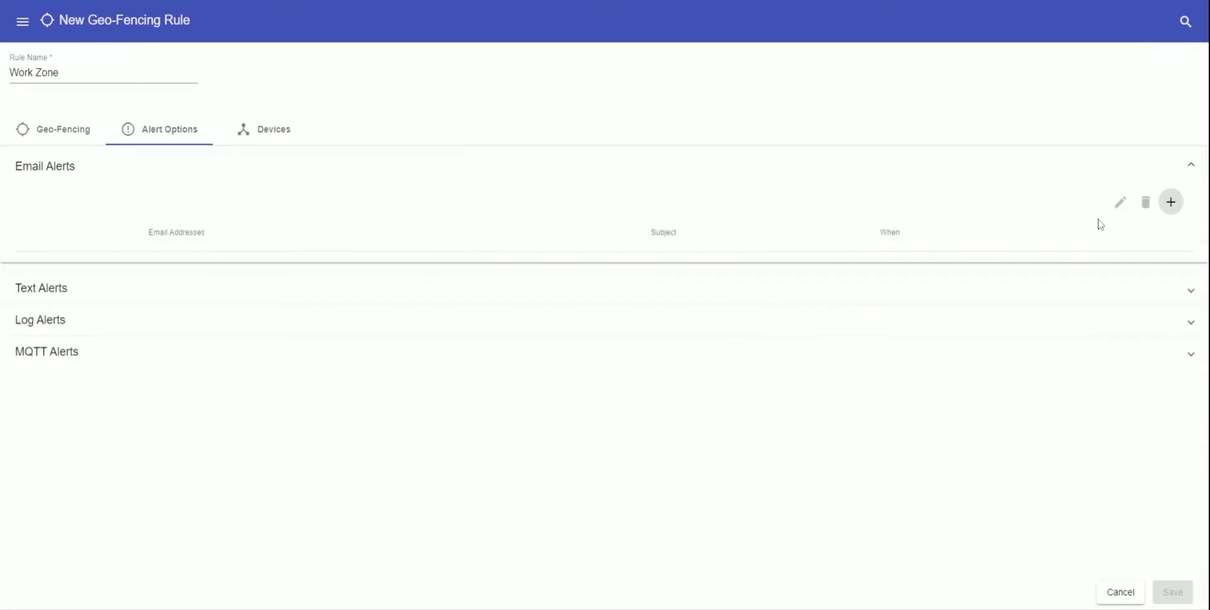
pyautogui.click(1171, 202)
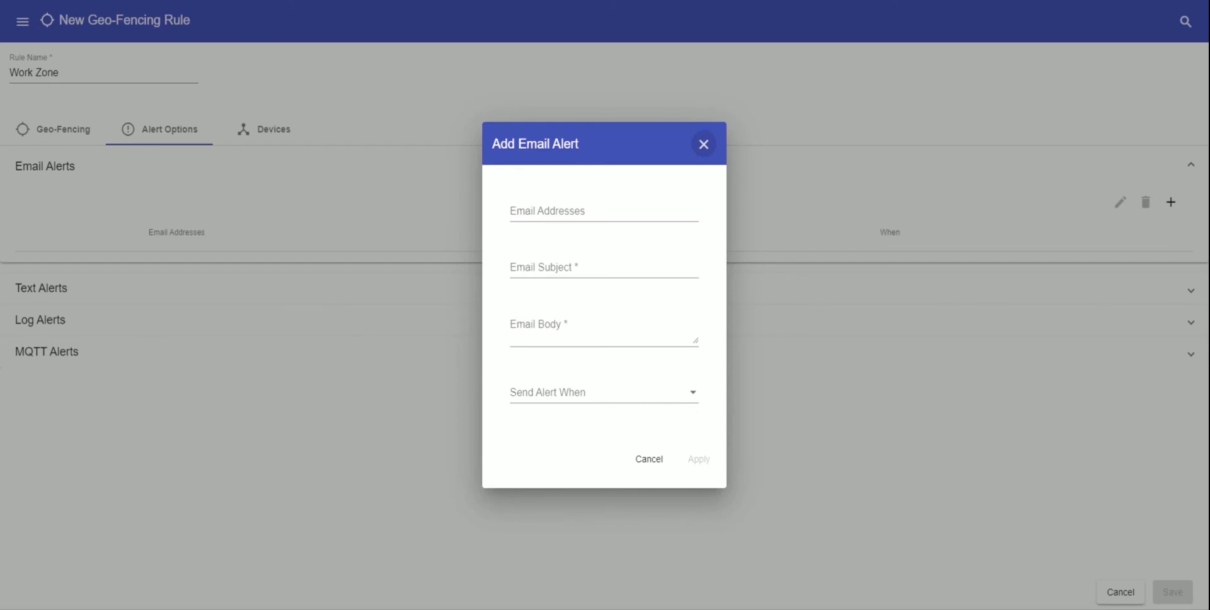
pyautogui.click(523, 334)
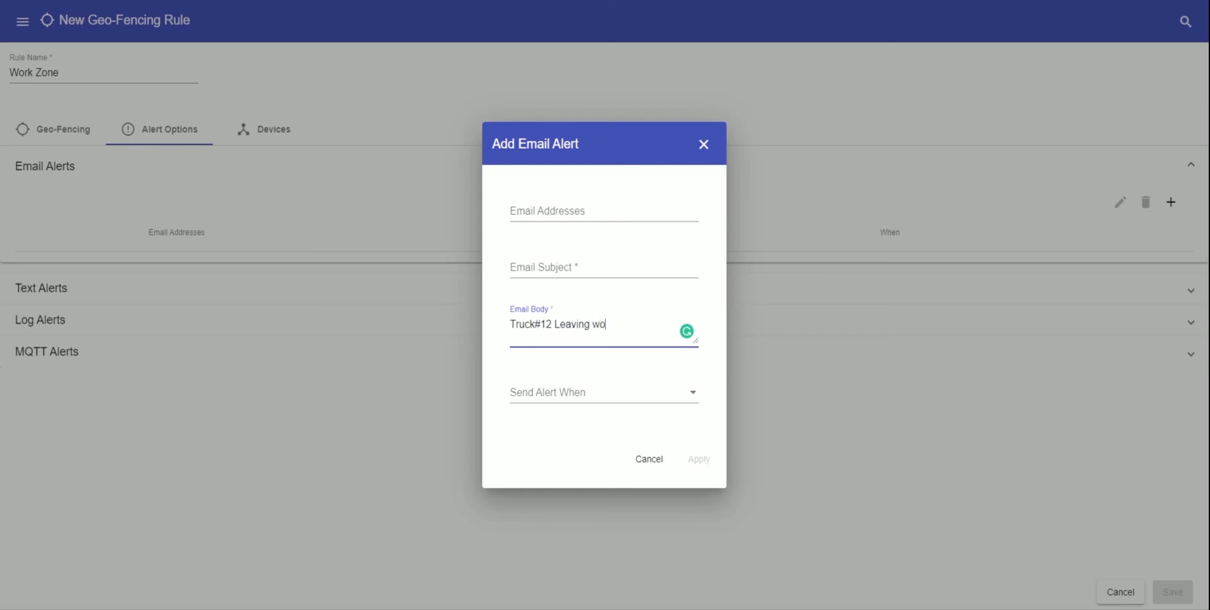
pyautogui.click(547, 393)
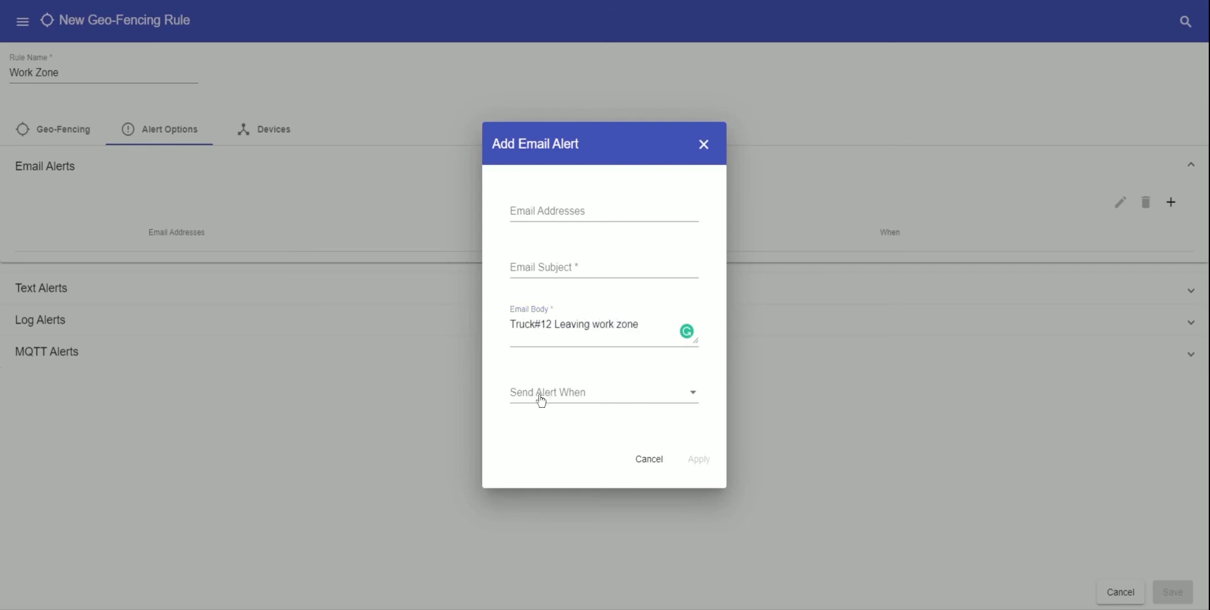
pyautogui.click(581, 402)
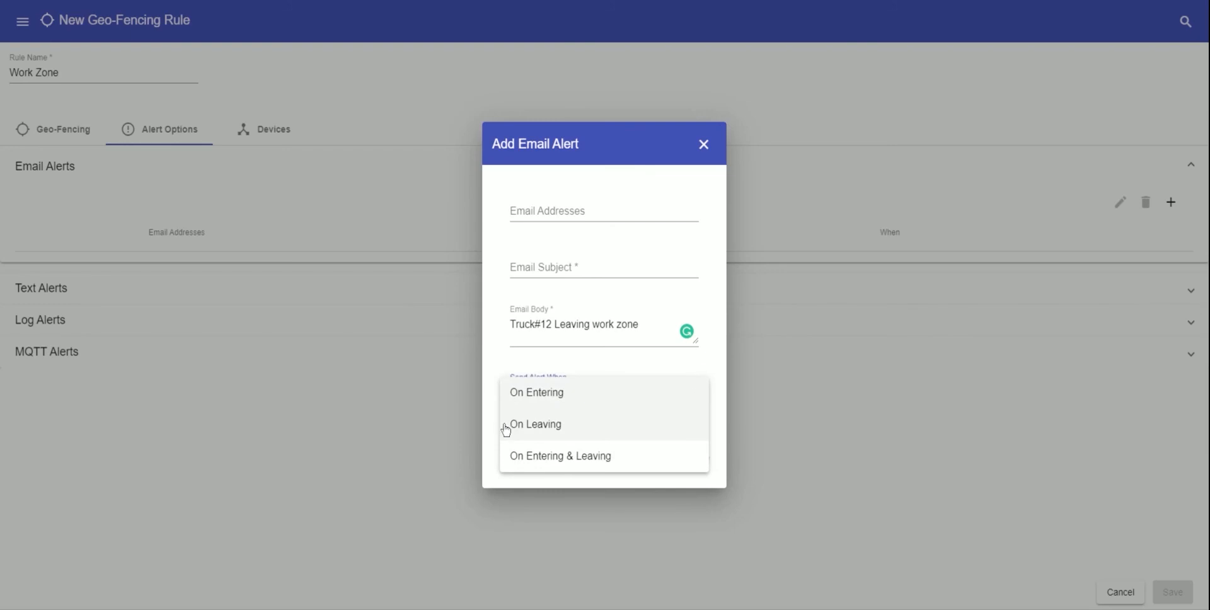
pyautogui.click(535, 423)
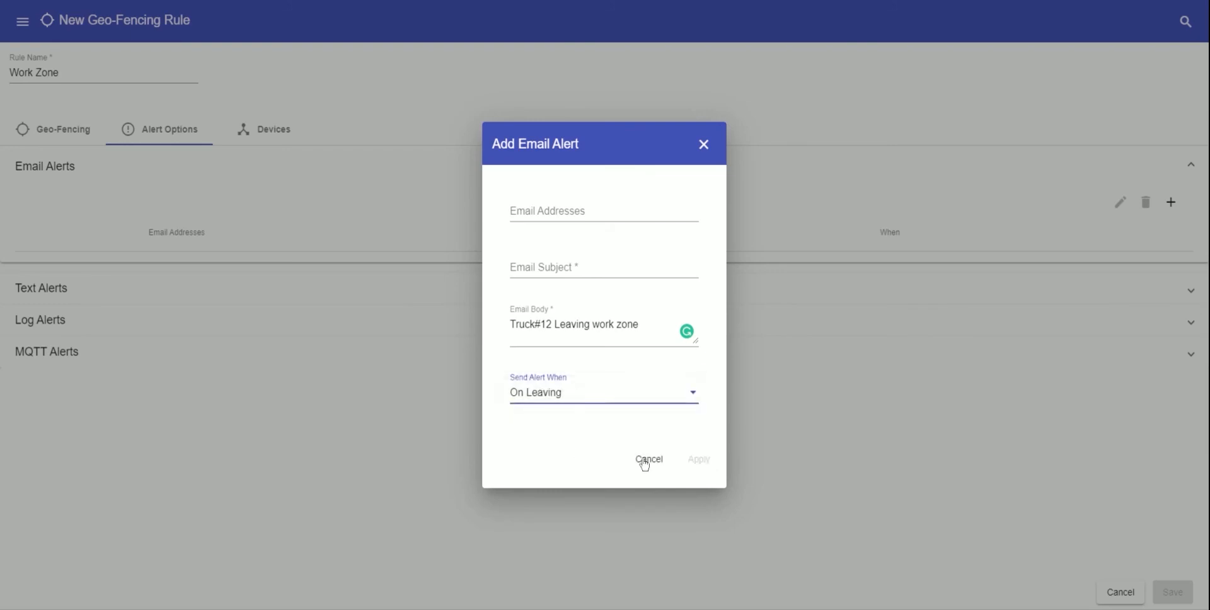
pyautogui.click(696, 462)
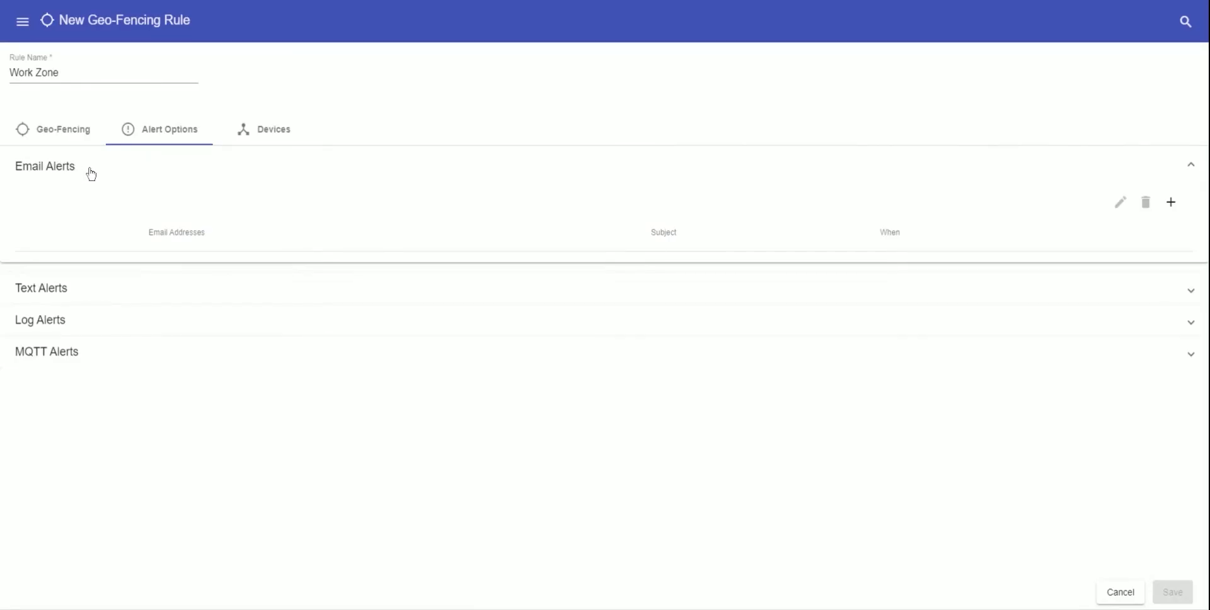
pyautogui.click(90, 290)
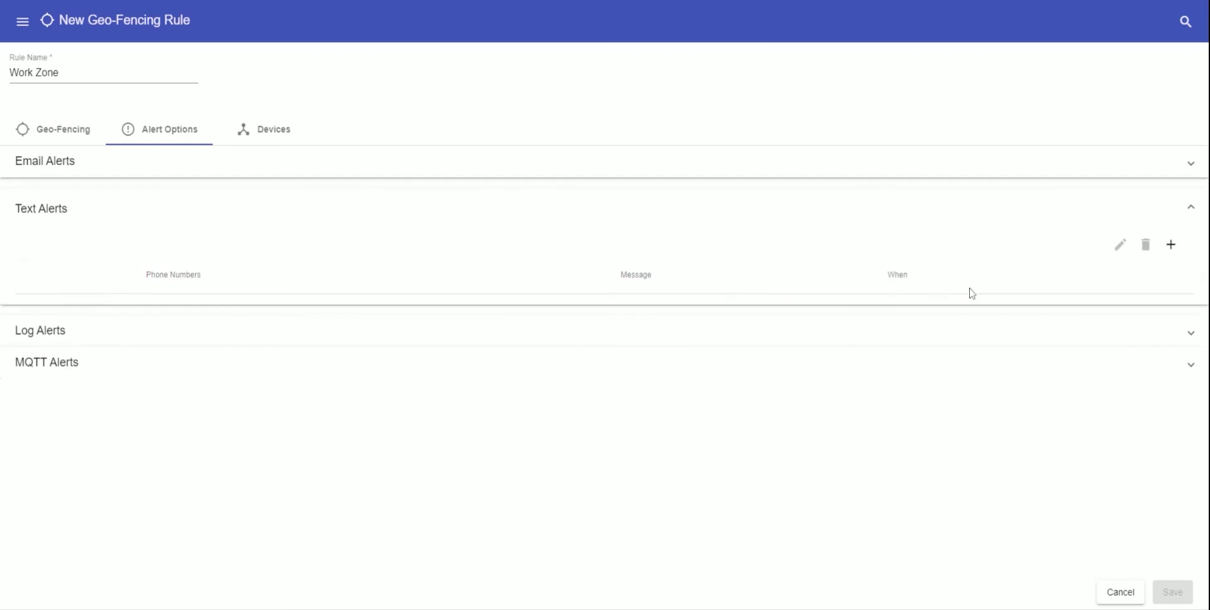
pyautogui.click(1170, 245)
pyautogui.click(597, 225)
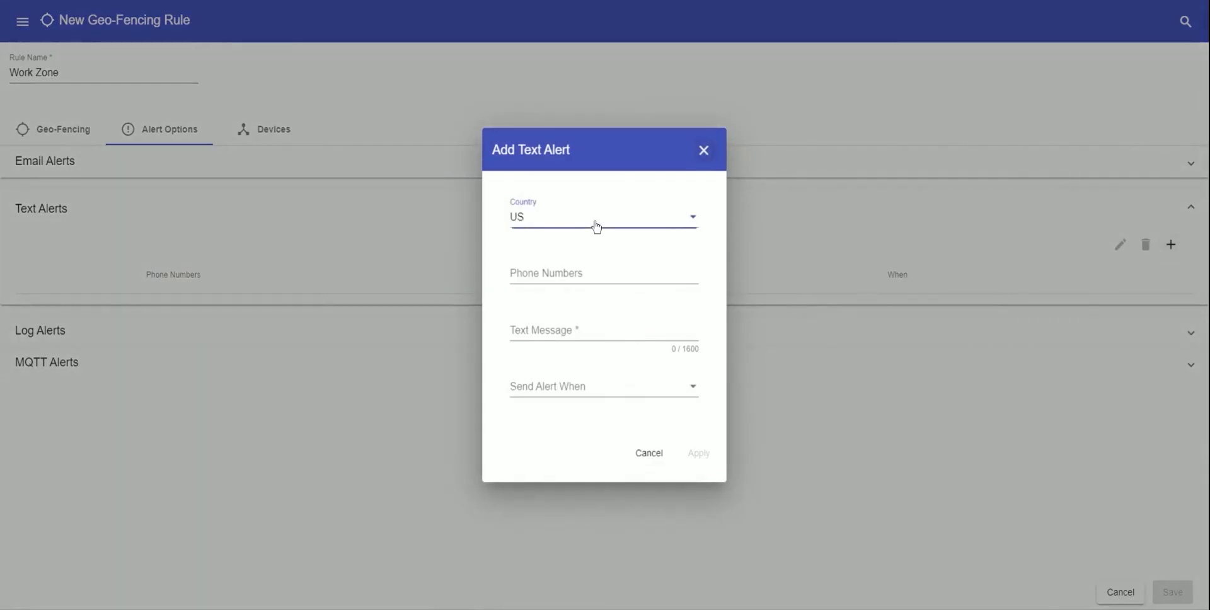
pyautogui.click(489, 315)
pyautogui.click(596, 391)
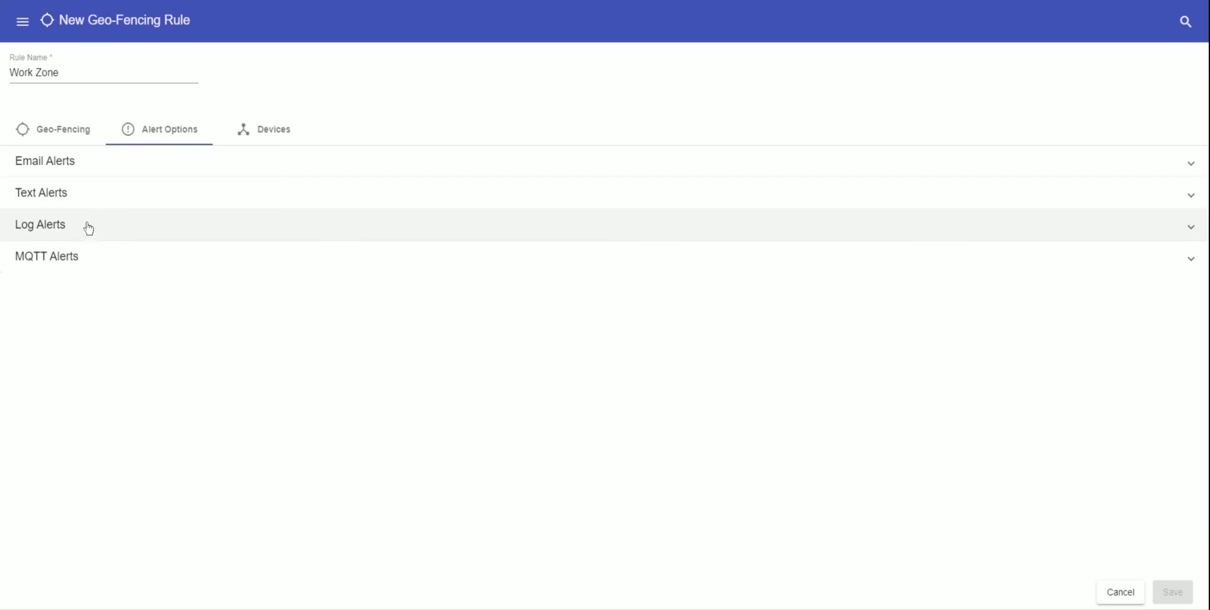
pyautogui.click(89, 228)
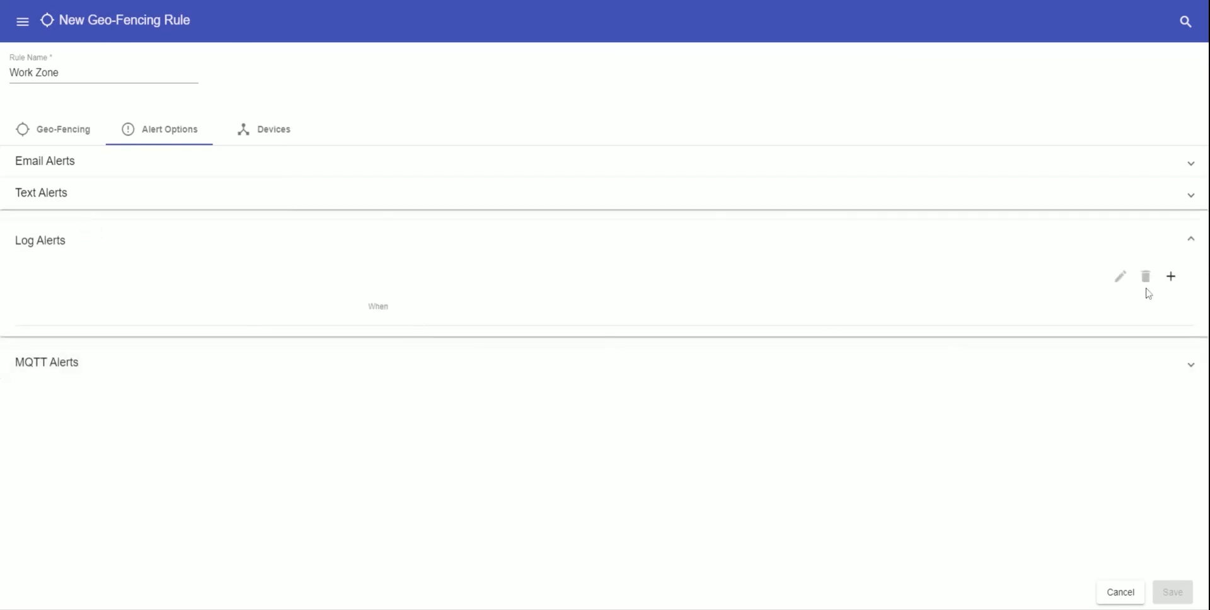
pyautogui.click(1171, 276)
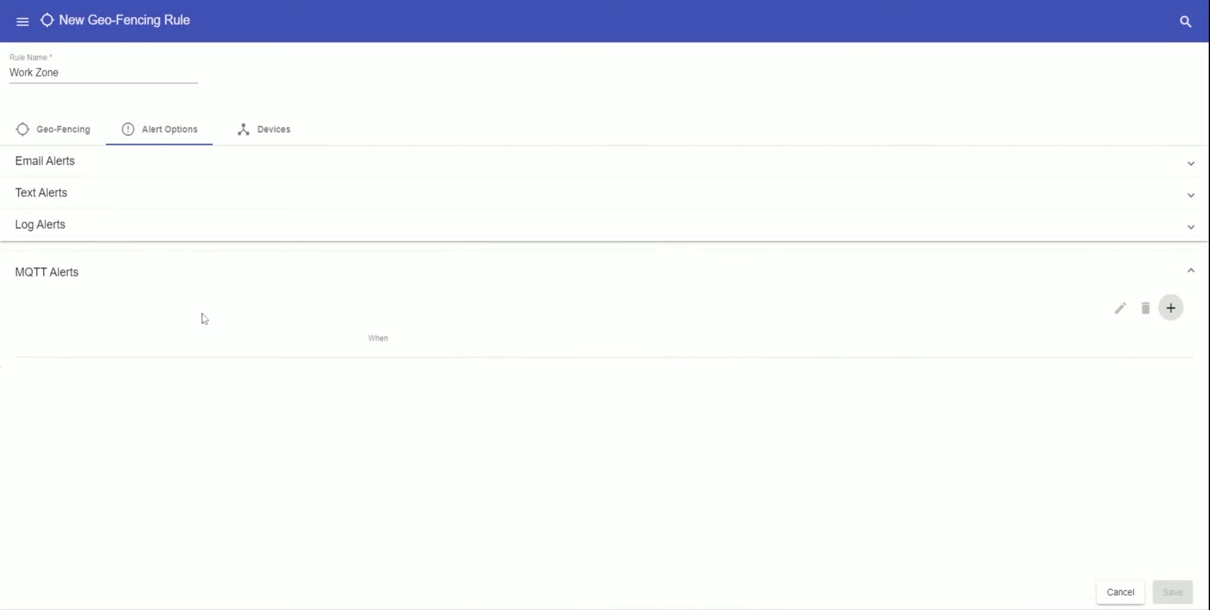
pyautogui.click(1181, 309)
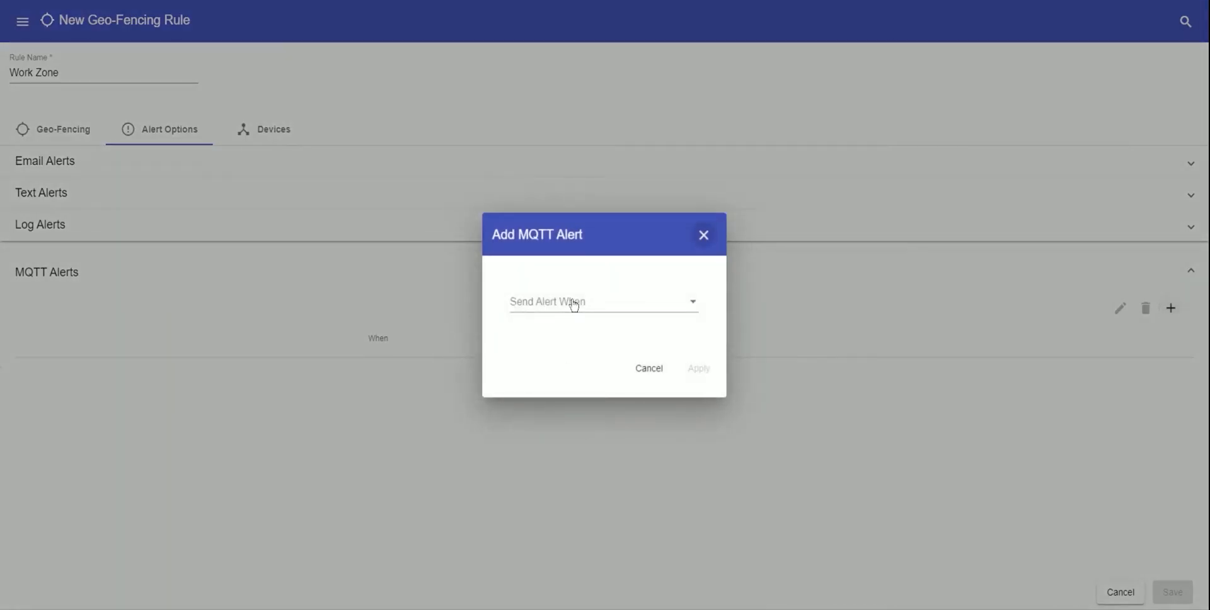
pyautogui.click(573, 305)
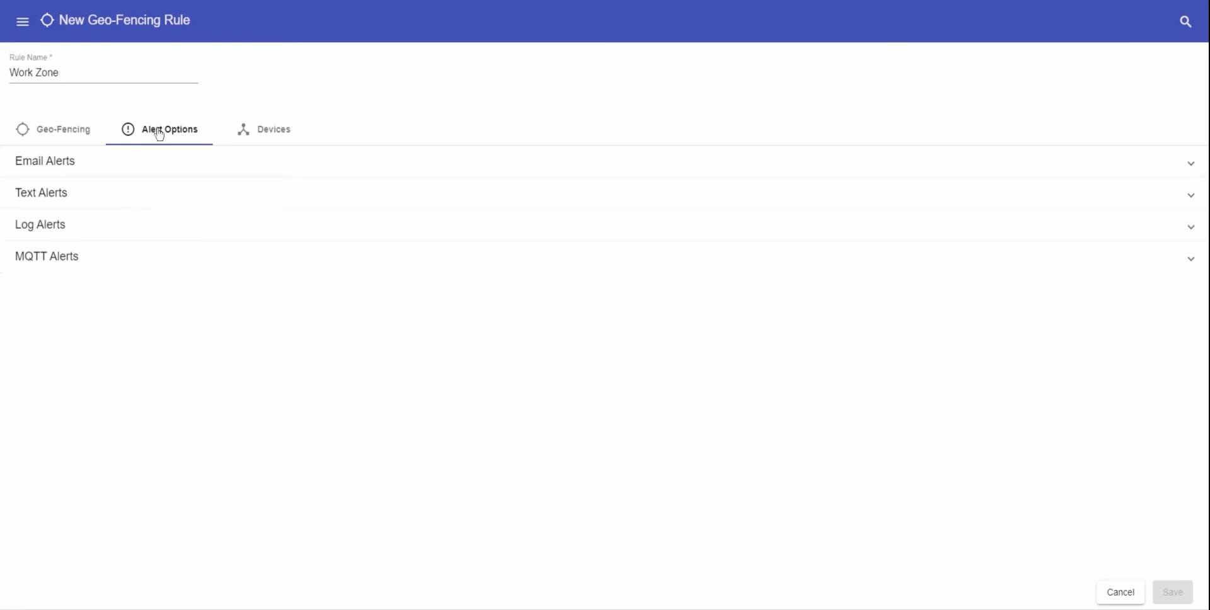
# - Keep 'Select specific devices' on the rule's Devices tab and tick MRS_Demo
pyautogui.click(263, 129)
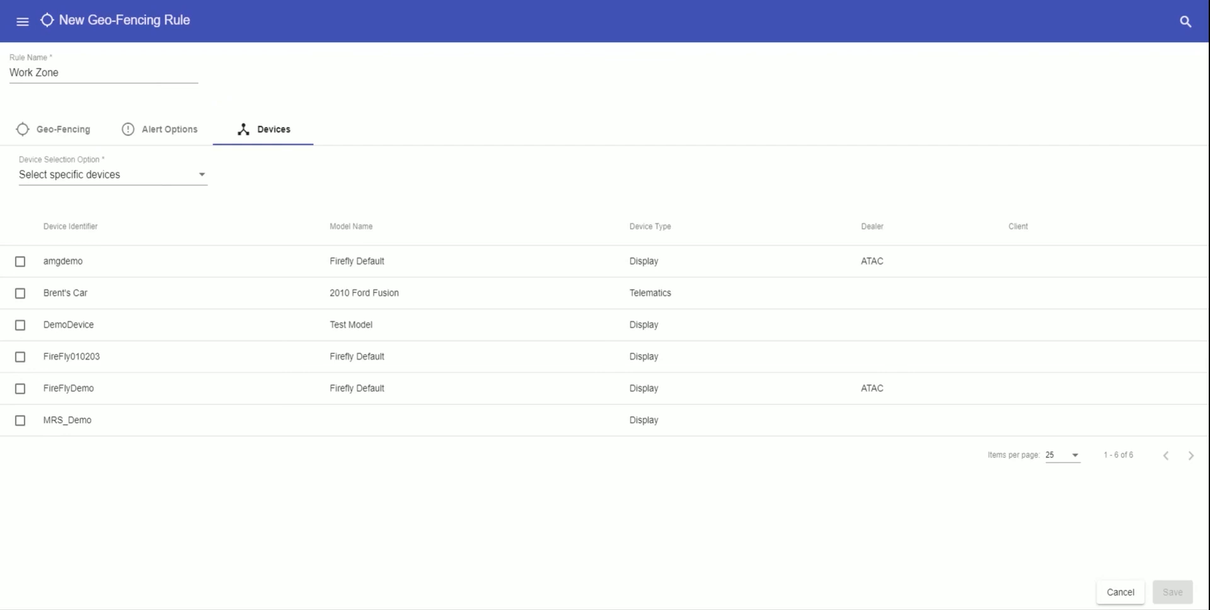
pyautogui.click(176, 182)
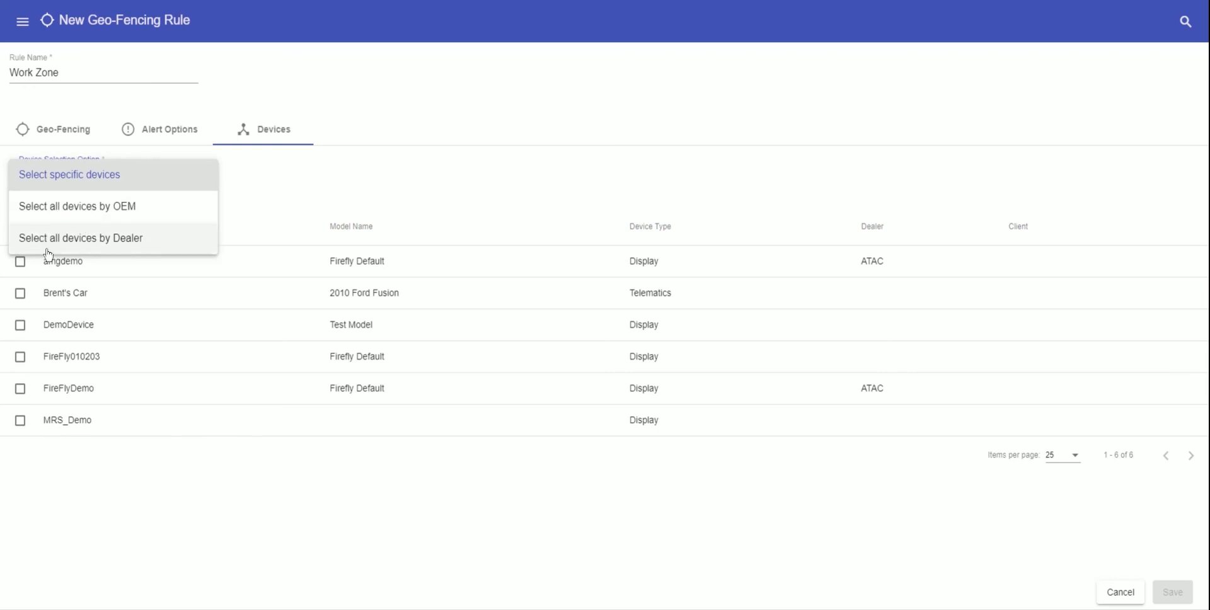
pyautogui.click(123, 177)
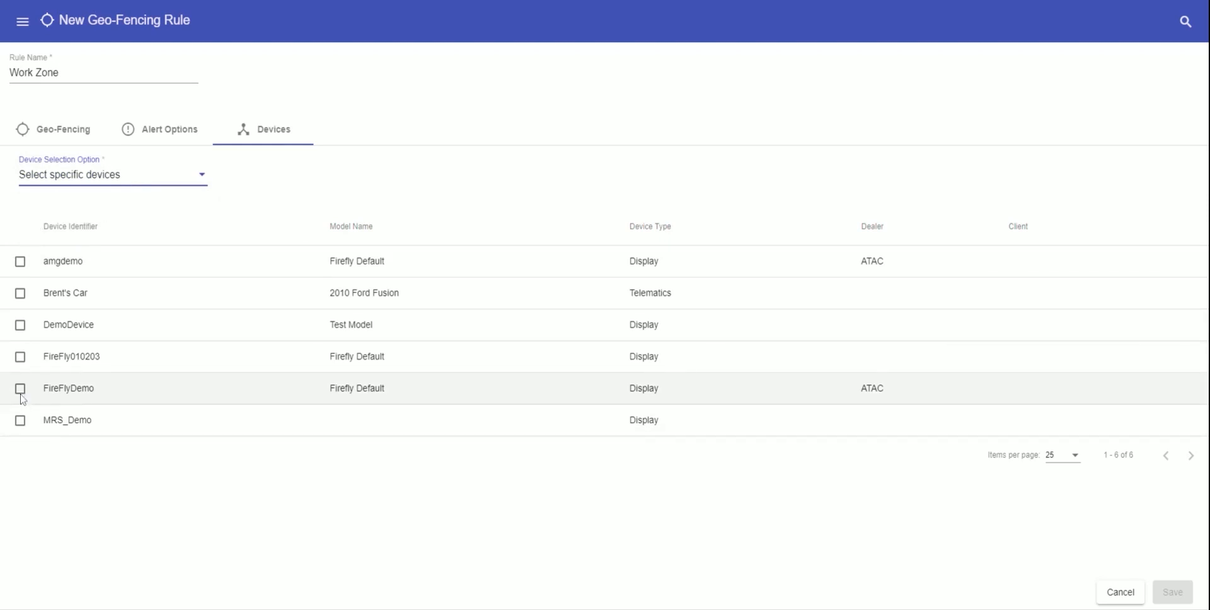
pyautogui.click(20, 420)
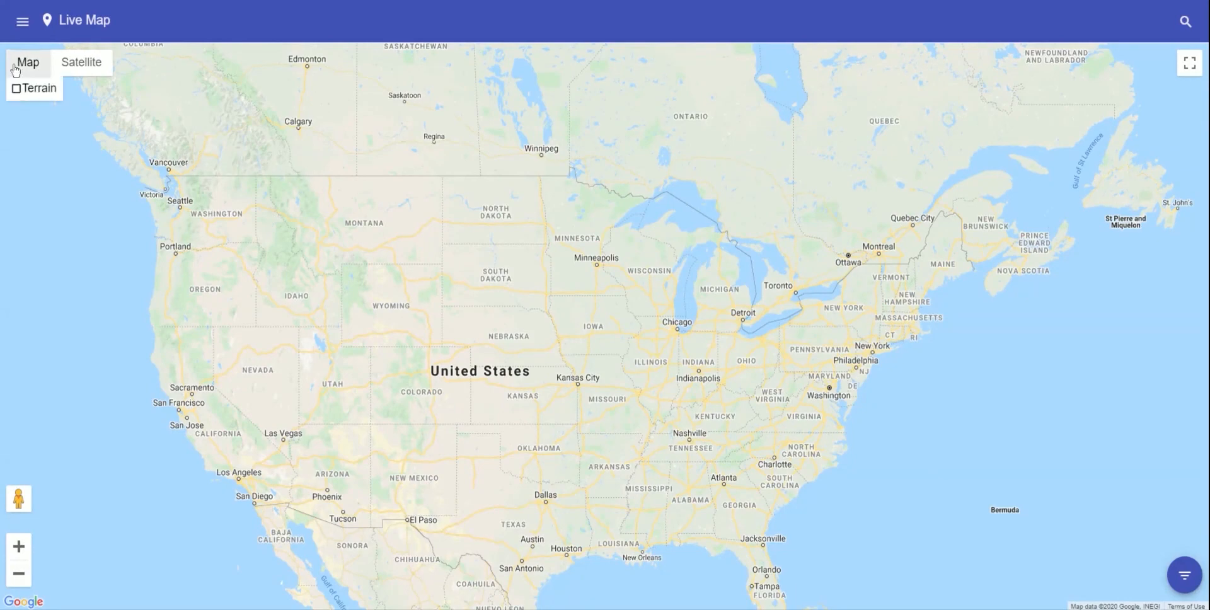
# - Switch the live map to Satellite imagery and open its device filter
pyautogui.click(84, 69)
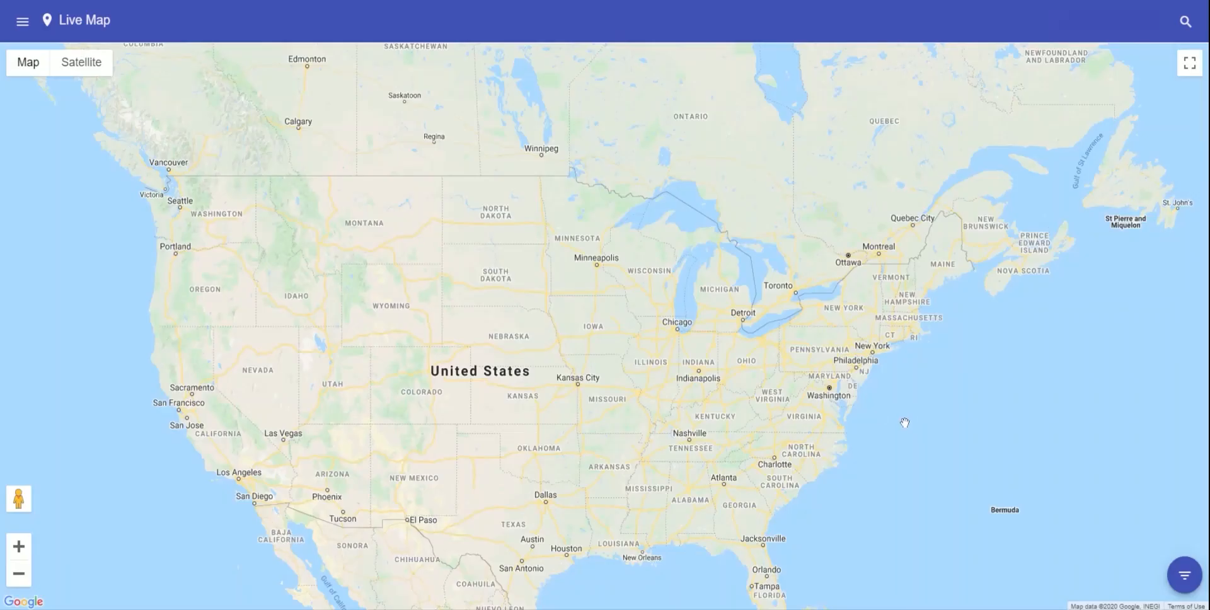
pyautogui.click(1184, 575)
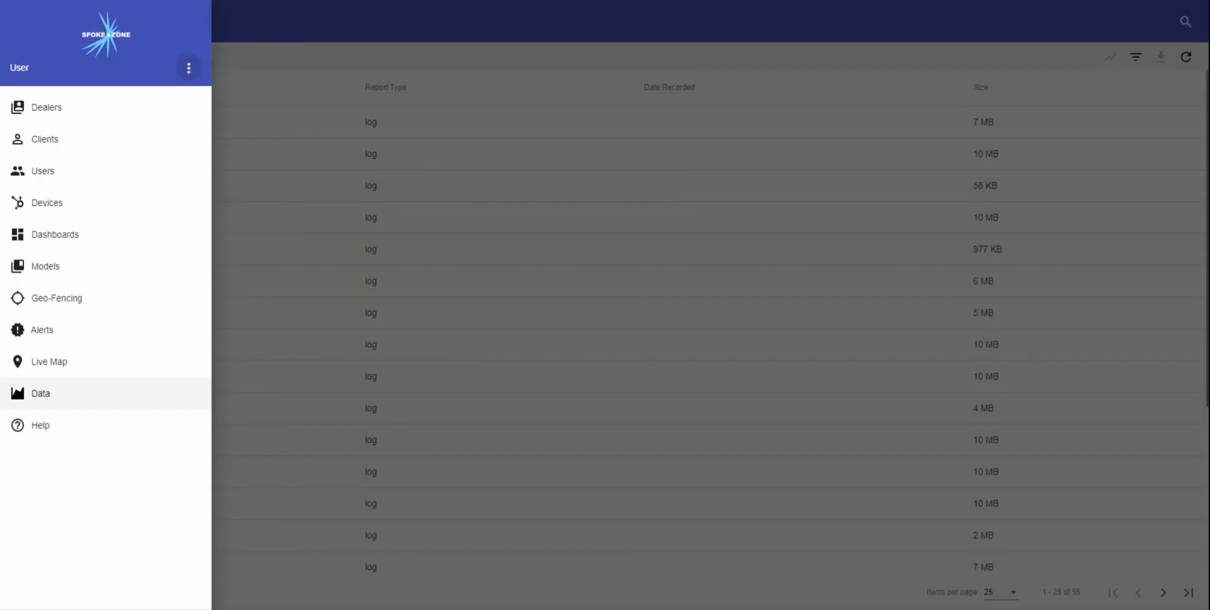
# - On the Data page, select the first log report and start a Line Chart from it
pyautogui.click(48, 399)
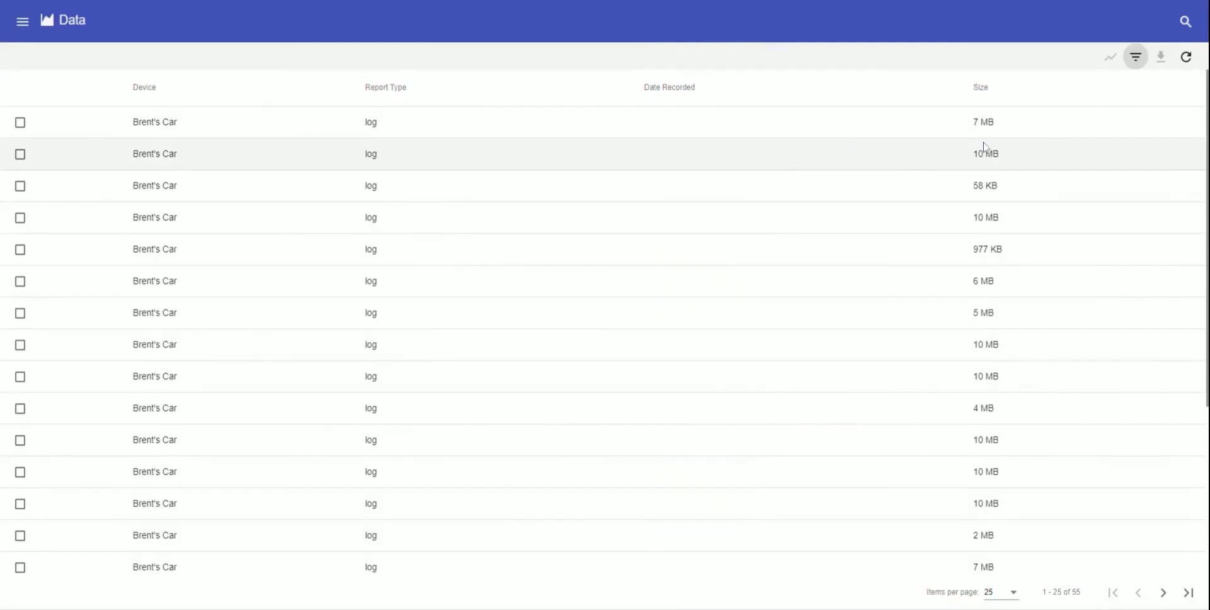
pyautogui.click(1136, 58)
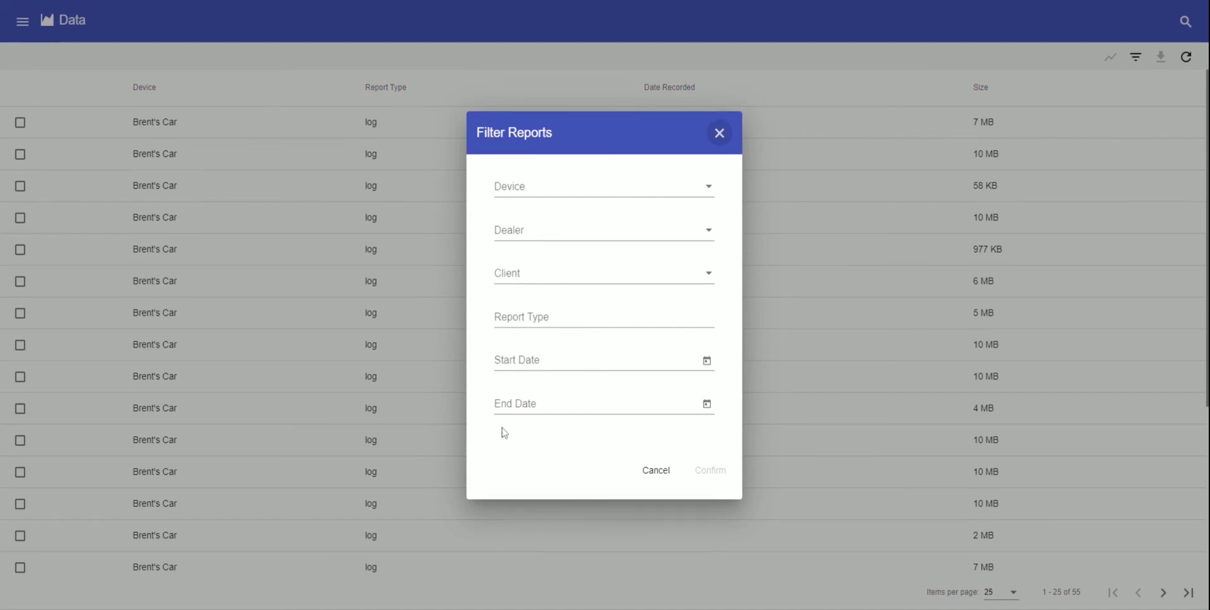
pyautogui.click(933, 381)
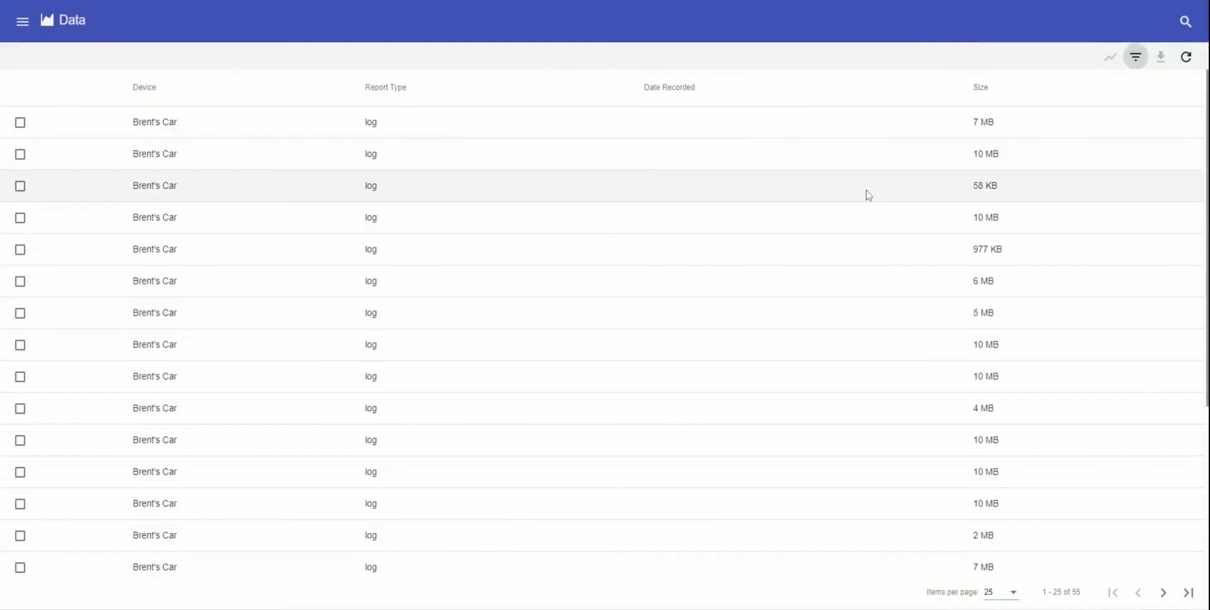
pyautogui.click(20, 122)
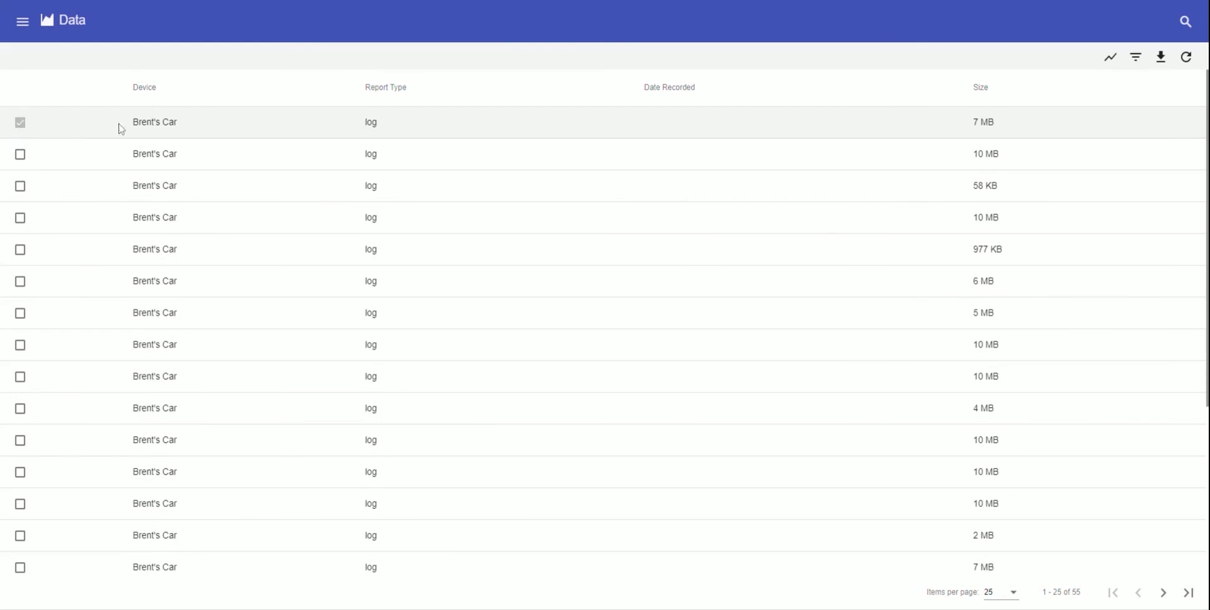
pyautogui.click(1109, 58)
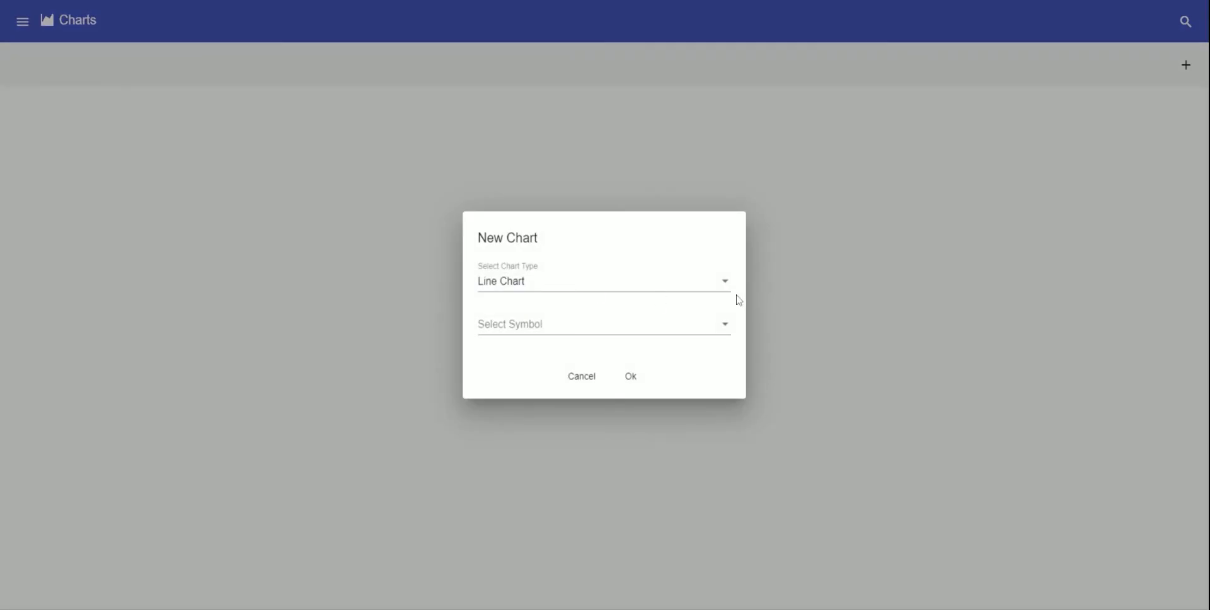
pyautogui.click(726, 287)
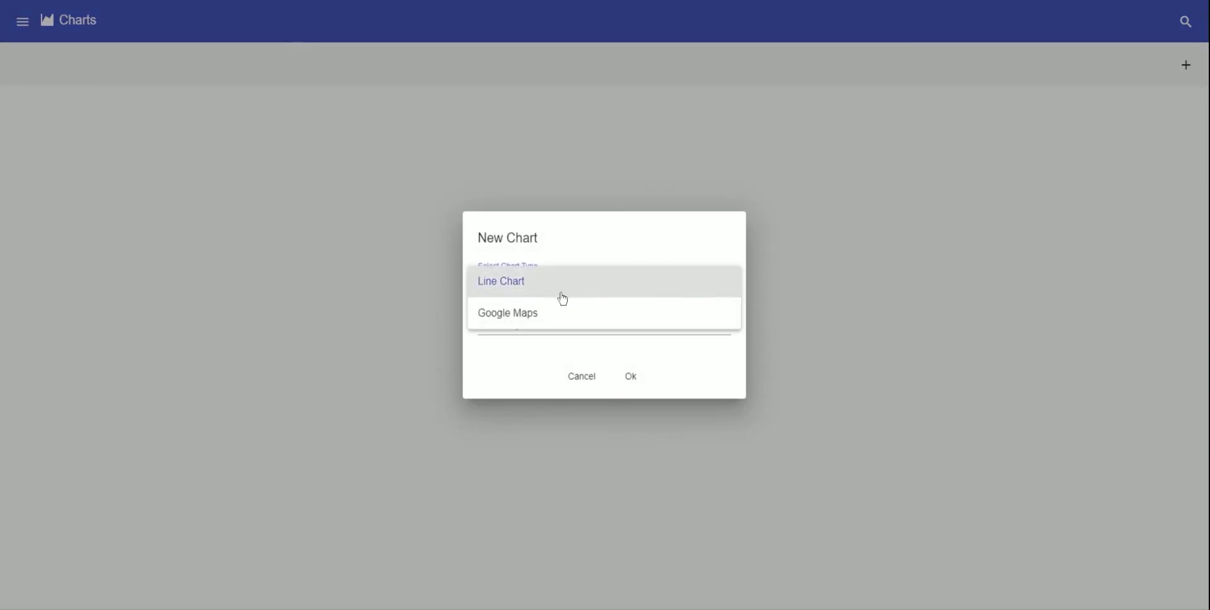